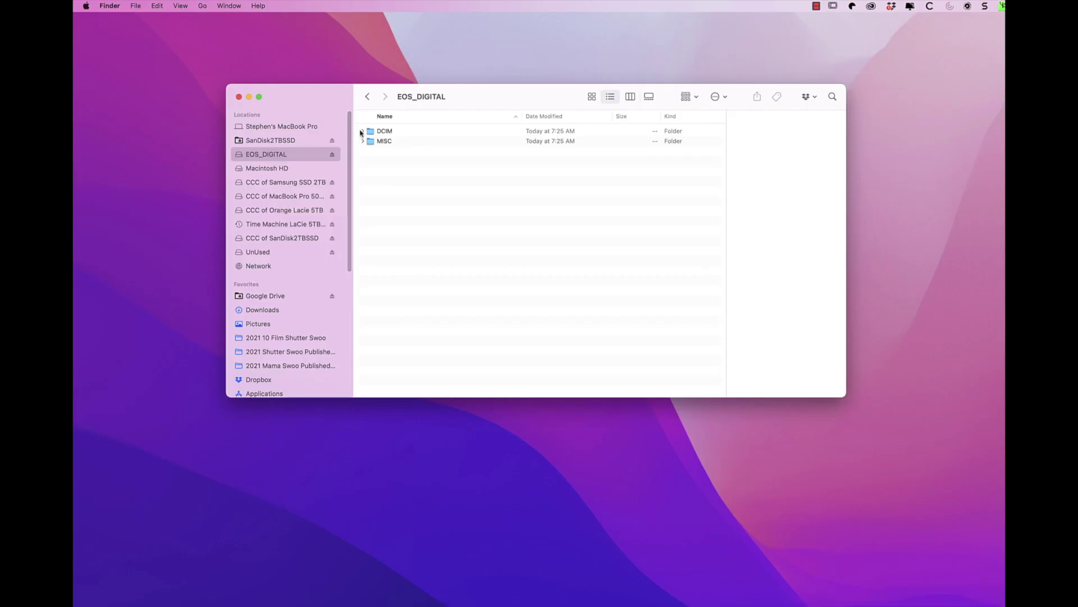
Copy the card's DCIM/100CANON folder of parrot photos into Downloads.
click(362, 131)
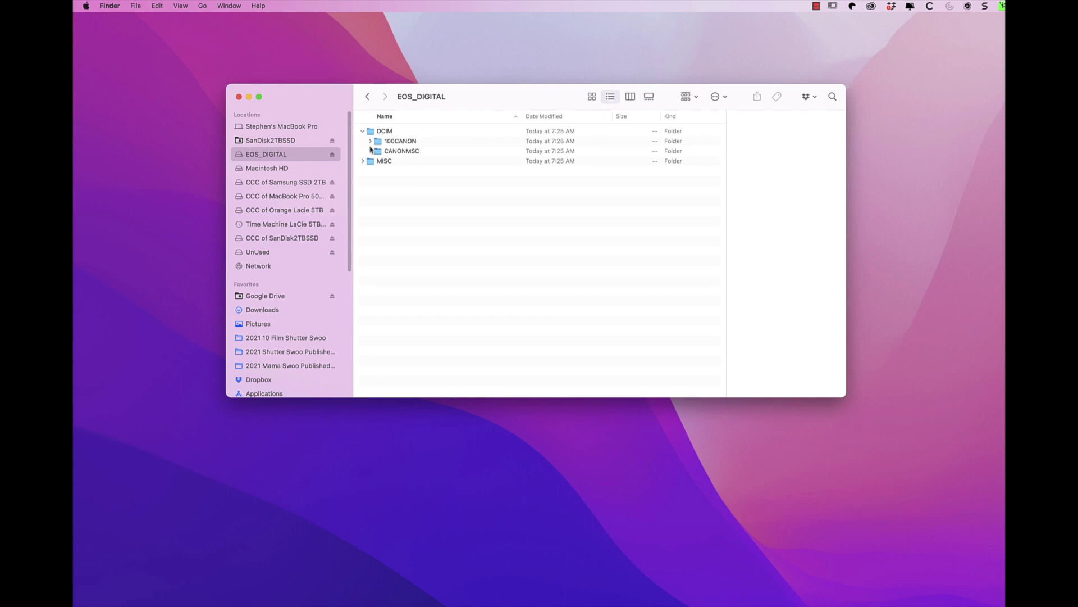
click(370, 142)
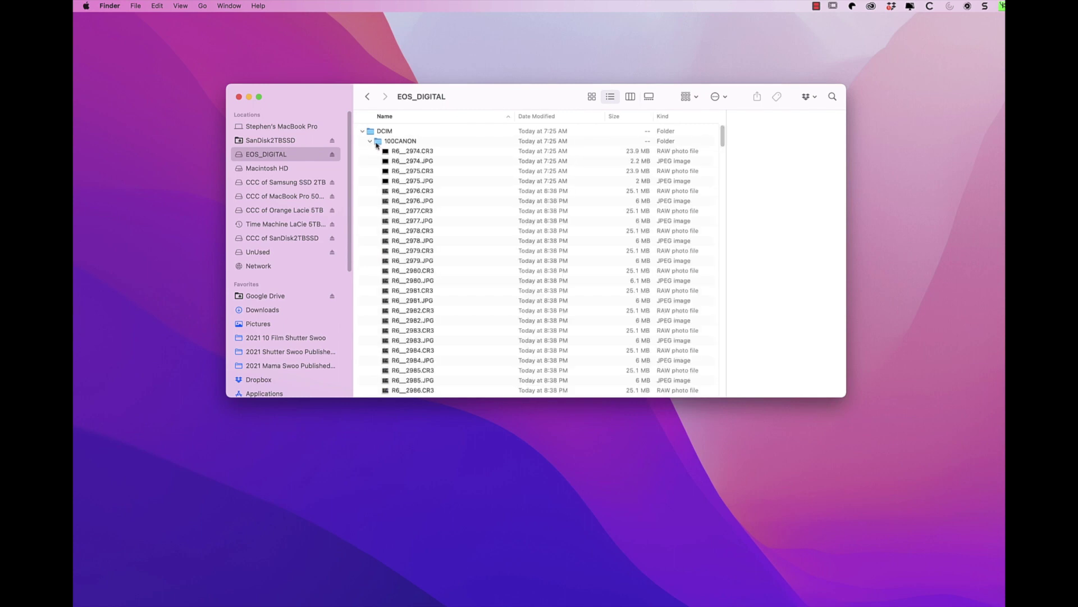
drag(379, 144, 282, 313)
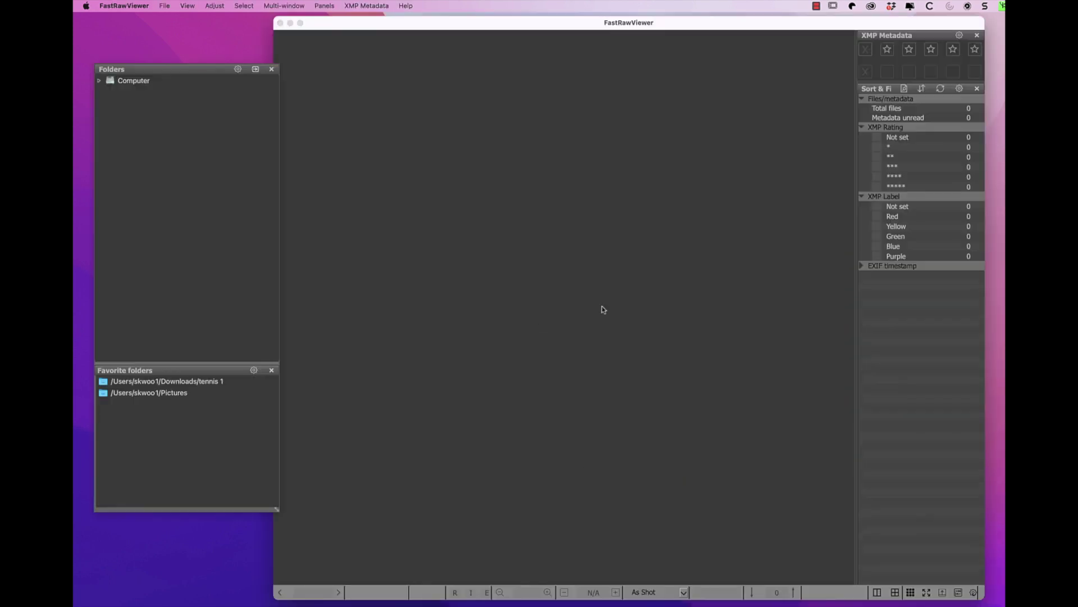
Load Downloads/100CANON in the Folders panel and open R6__2974.CR3 full size.
click(100, 80)
click(107, 139)
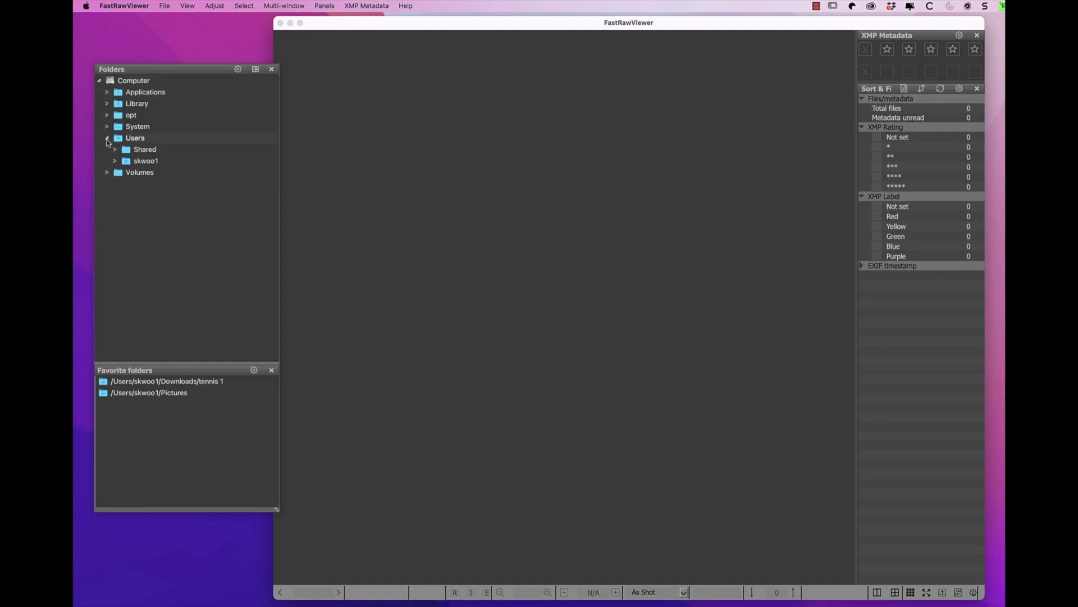
click(115, 161)
click(123, 230)
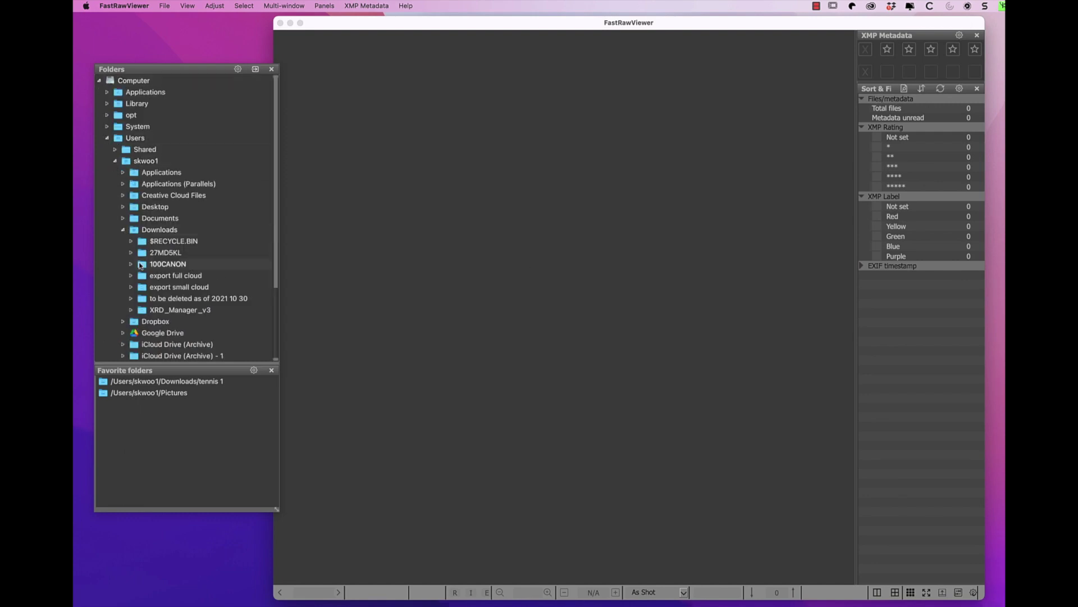
click(141, 265)
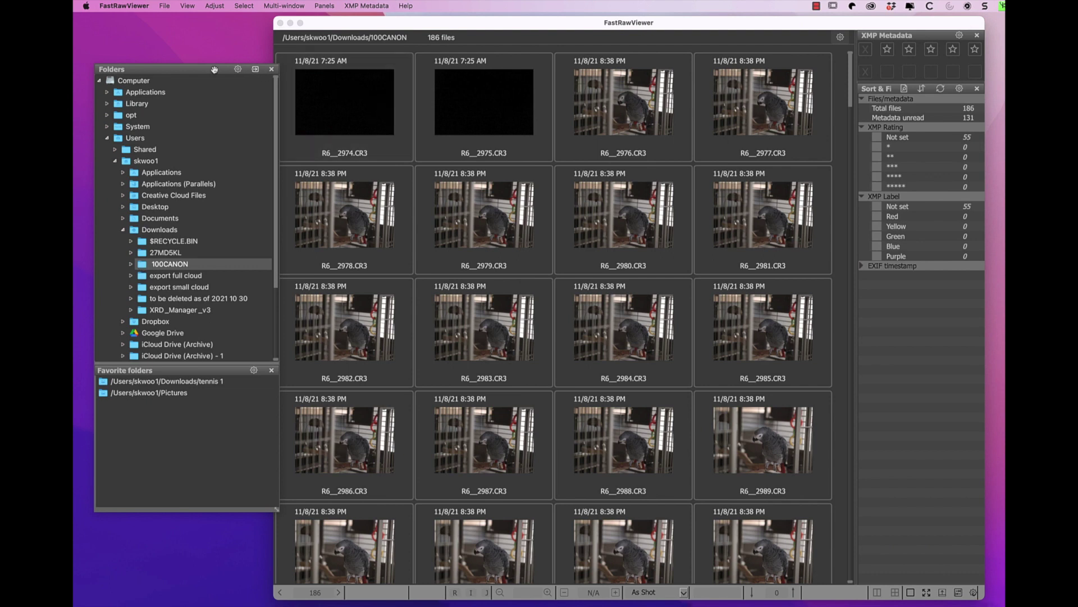
drag(215, 68, 200, 64)
double_click(352, 87)
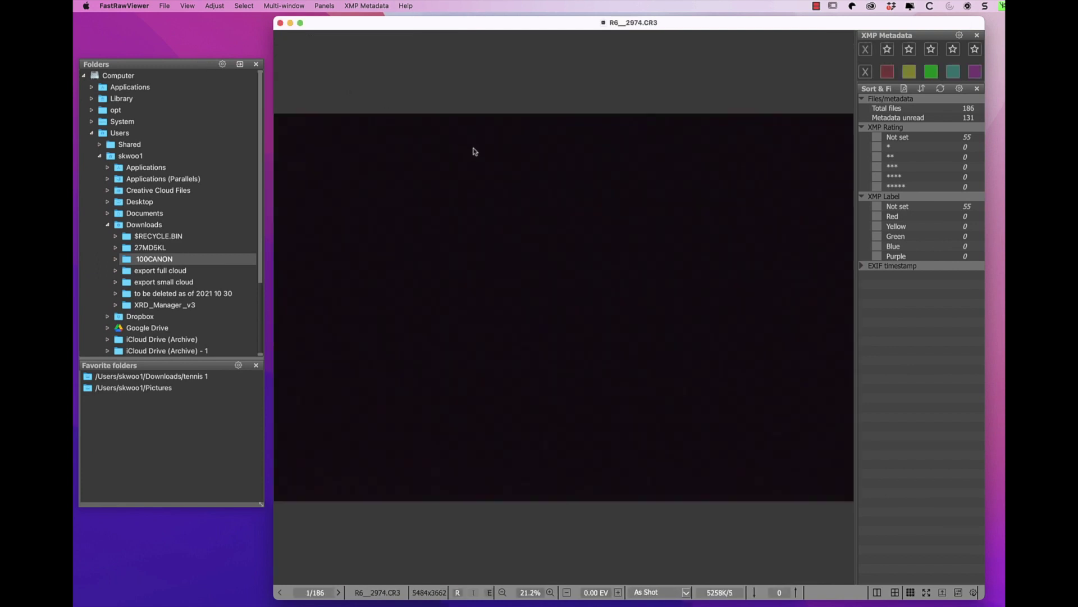
Advance through the parrot RAWs to R6__3034.CR3, rating keepers one star.
key(Right)
key(Right)
key(Right)
key(Right)
key(Right)
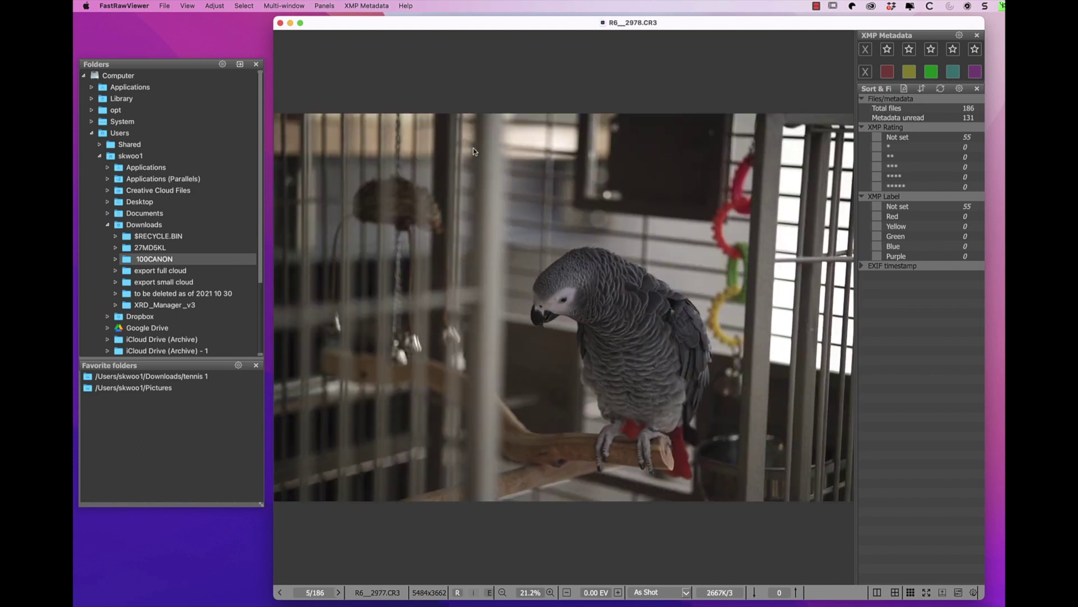
key(Right)
key(Right)
key(Right)
key(Right)
key(Right)
key(Right)
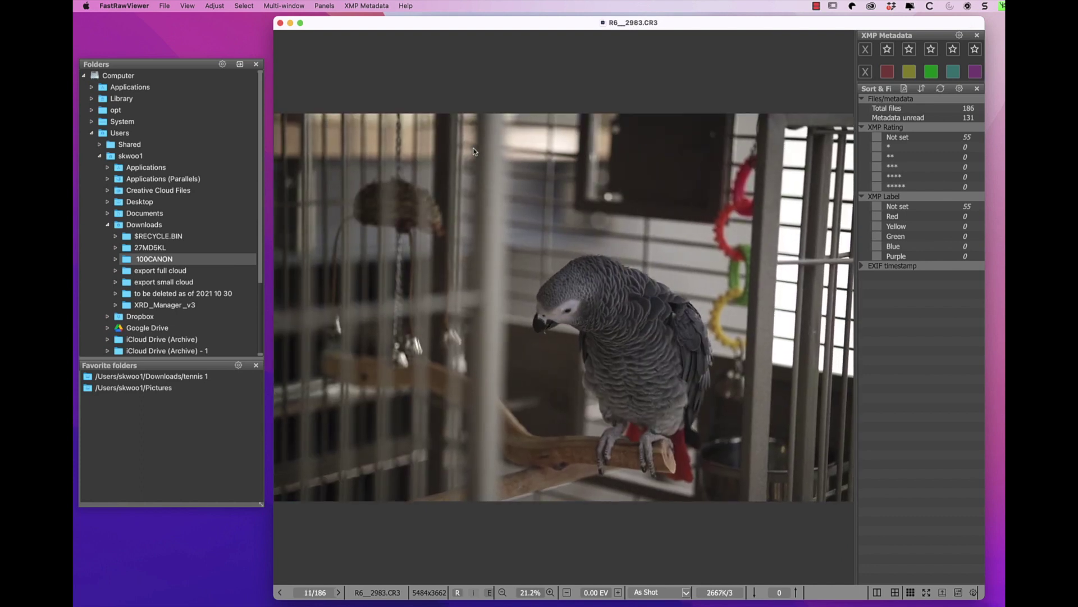
key(Right)
key(Right)
key(Right)
key(Right)
key(Right)
key(Right)
key(Right)
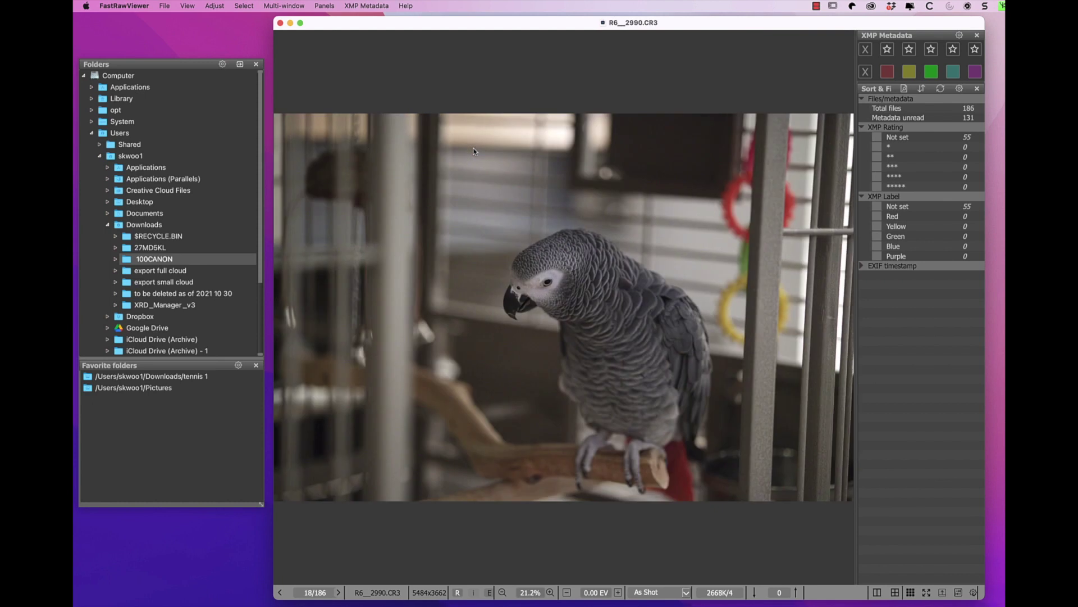
key(Right)
key(Right)
key(Right)
key(Right)
key(Right)
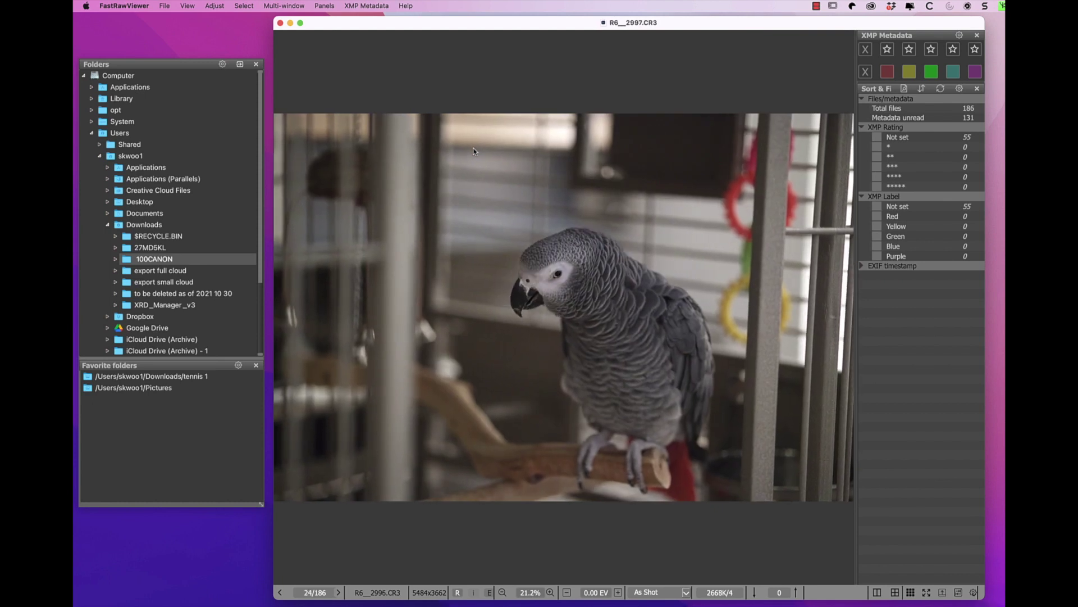
key(1)
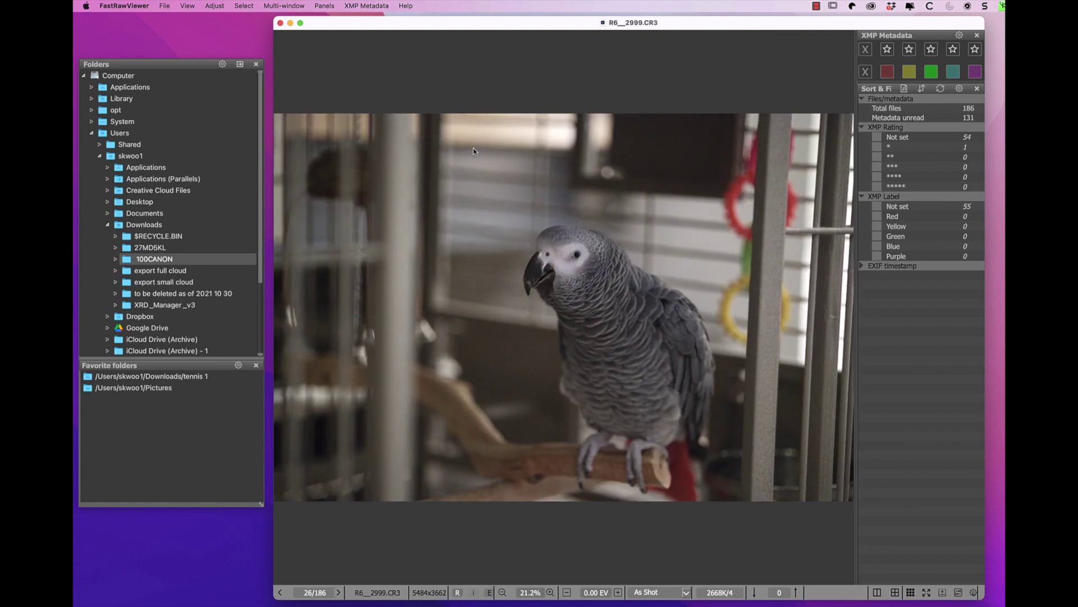
key(Right)
key(Right)
key(Right)
key(Right)
key(Right)
key(Right)
key(Right)
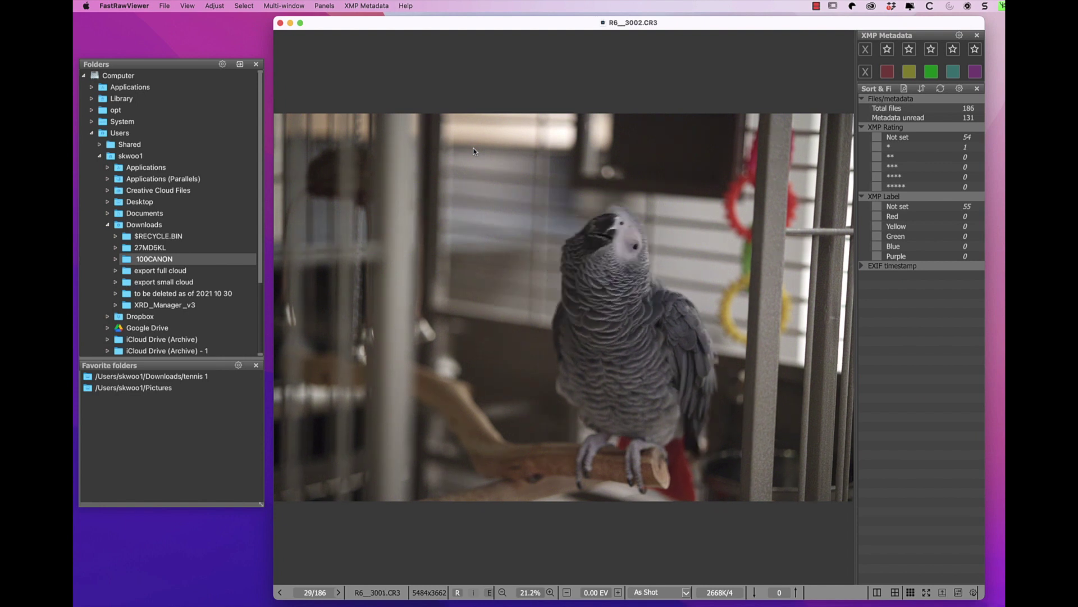
key(Right)
key(Right)
key(Right)
key(Right)
key(Right)
key(Right)
key(Right)
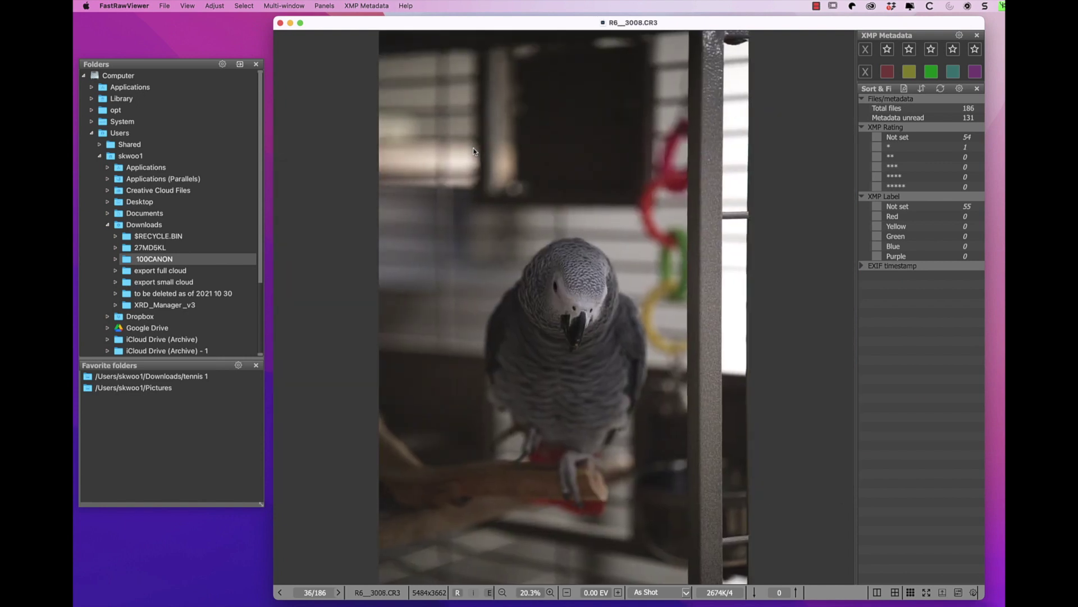
key(Right)
key(Right)
key(Right)
key(Right)
key(Right)
key(Right)
key(Right)
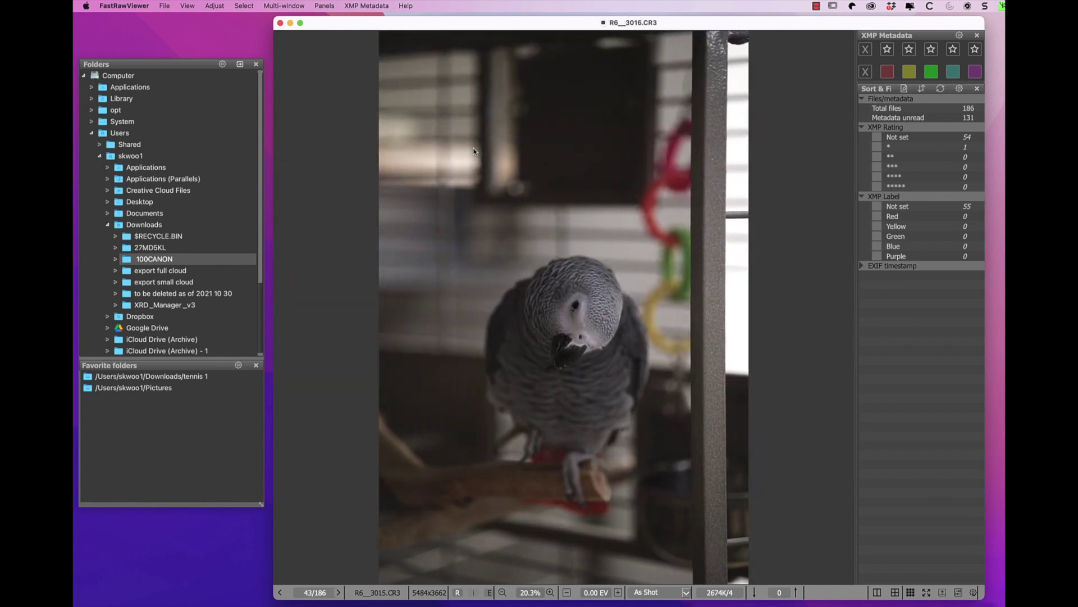
key(Right)
key(Right)
key(Right)
key(Right)
key(Right)
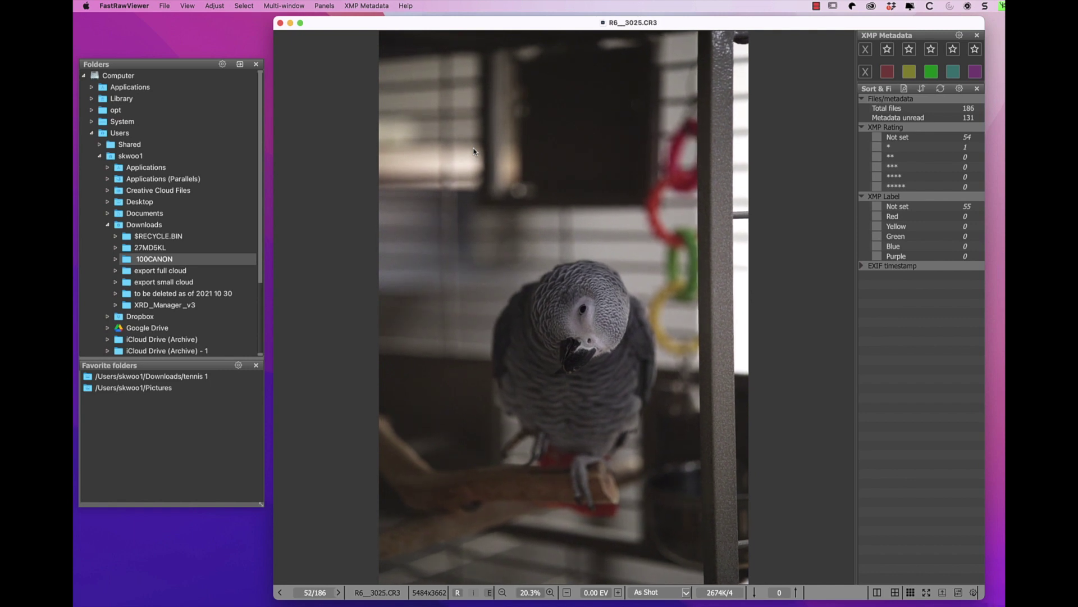
key(Right)
key(Right)
key(Right)
key(Right)
key(Right)
key(Right)
key(Right)
key(Right)
key(Right)
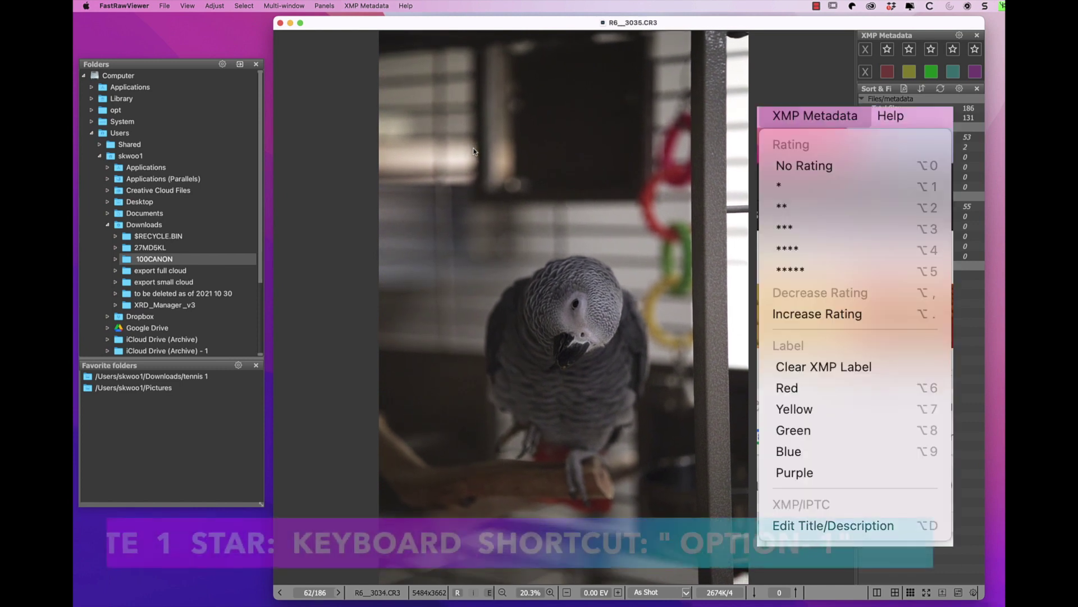
Keep advancing through the parrot shots to image 91 of 186, R6__3063.CR3.
key(Right)
key(Right)
key(Right)
key(Right)
key(Right)
key(Right)
key(Right)
key(Right)
key(Right)
key(Right)
key(Right)
key(Right)
key(Right)
key(Right)
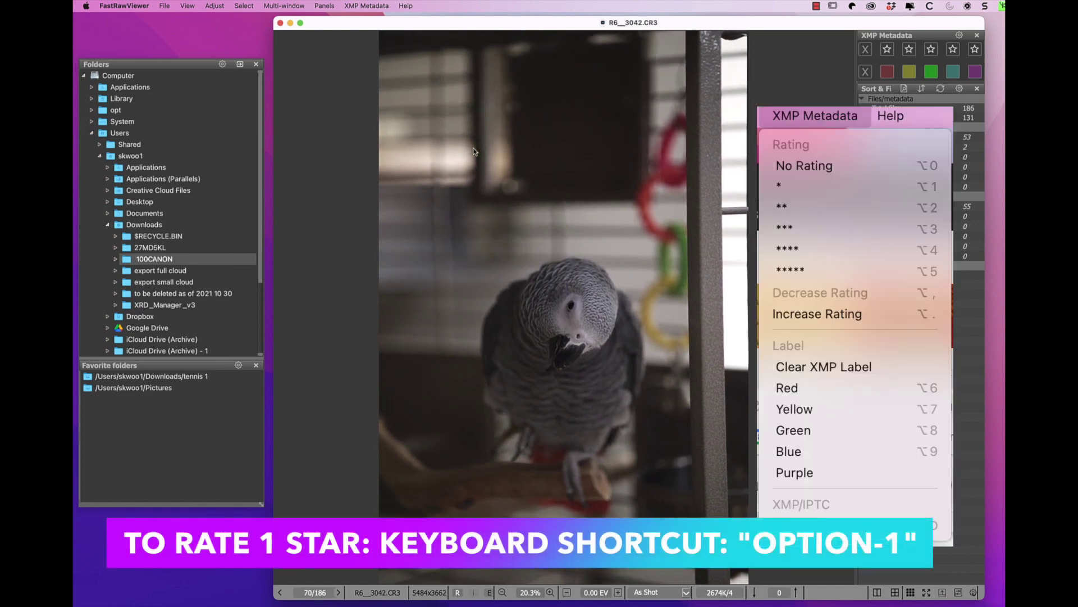
key(Right)
key(Right)
key(Right)
key(Right)
key(Right)
key(Right)
key(Right)
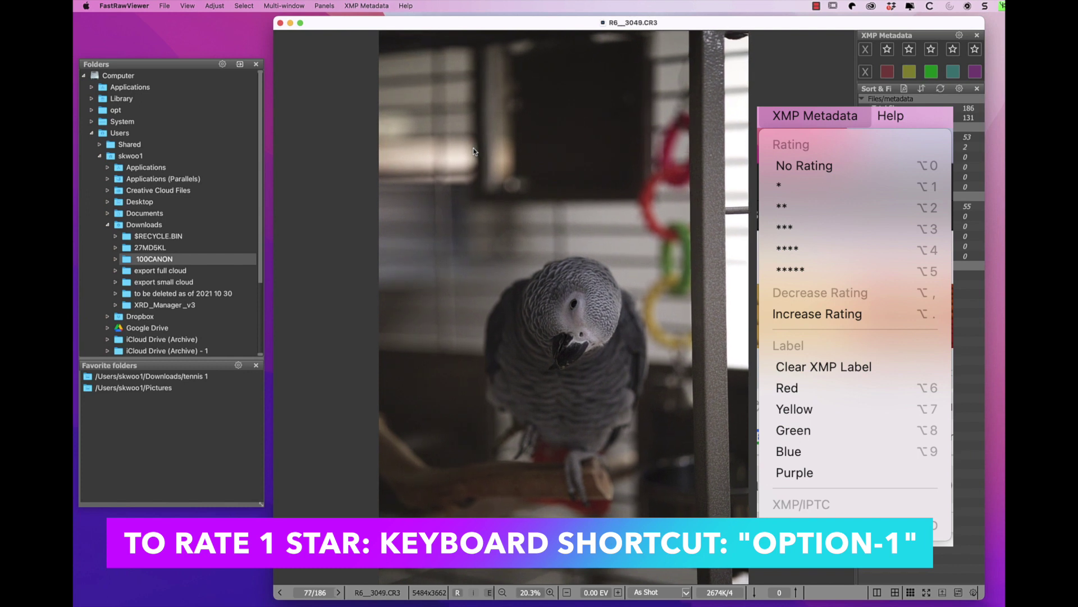
key(Right)
key(Right)
key(Right)
key(Right)
key(Right)
key(Right)
key(Right)
key(Right)
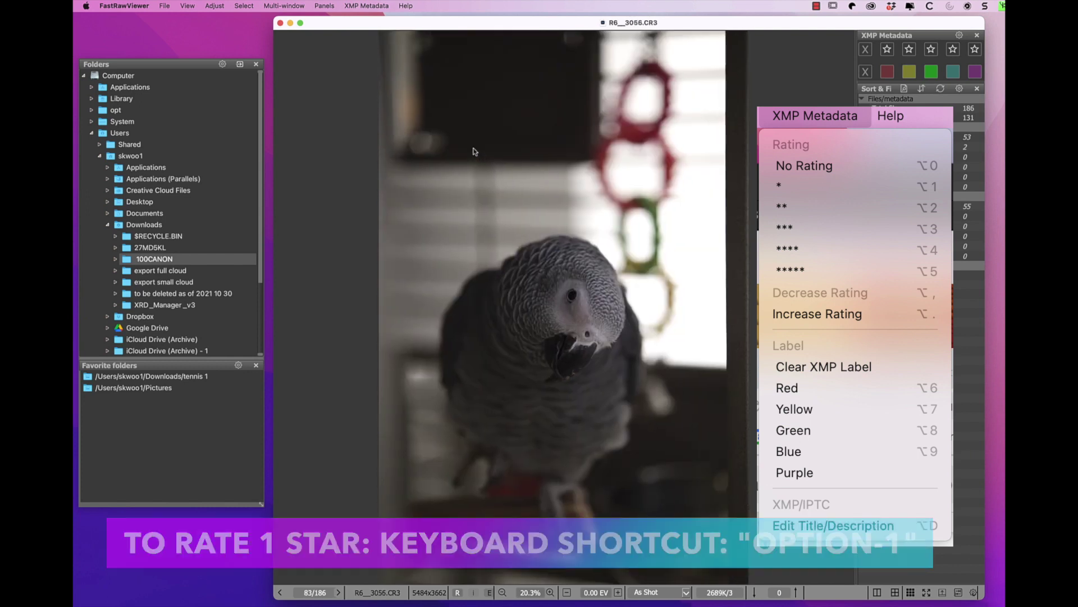
key(Right)
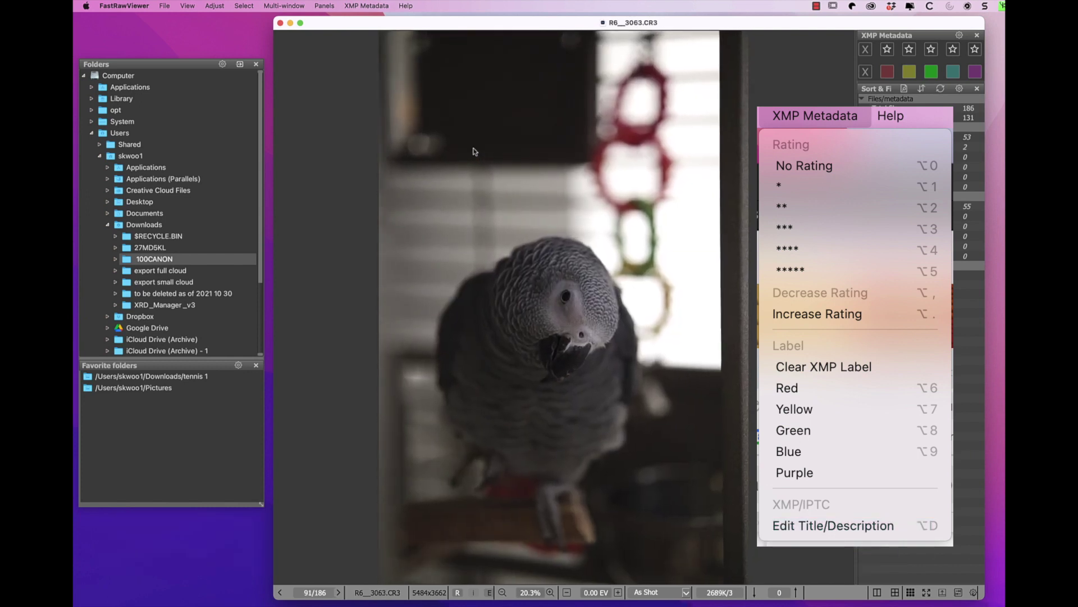
key(Right)
key(Right)
key(Right)
key(Right)
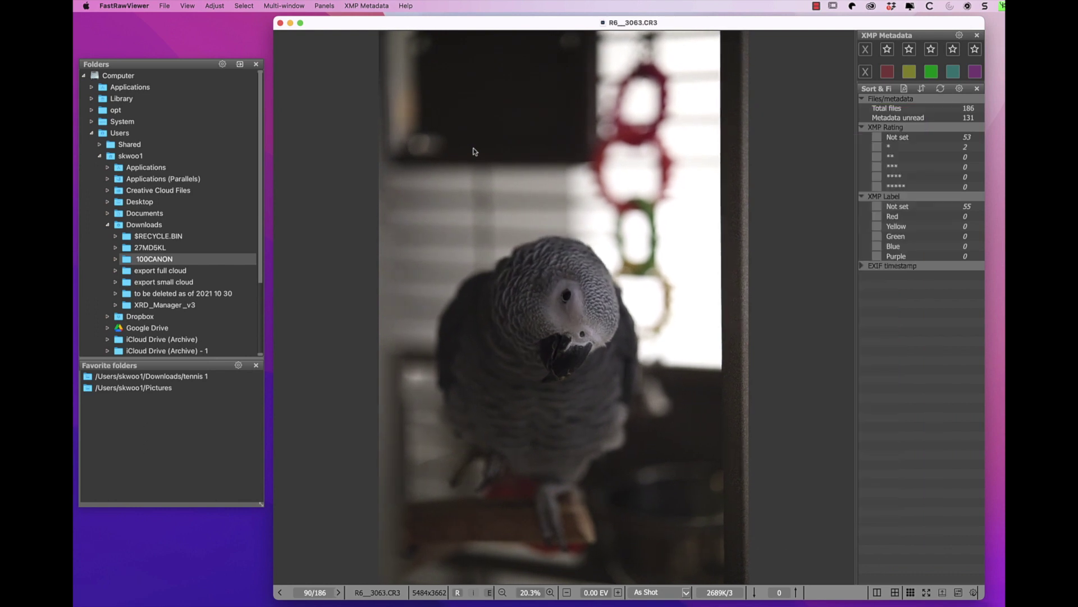
Continue forward through the parrot burst to R6__3137.CR3, image 164 of 186.
key(Right)
key(Right)
key(Right)
key(Right)
key(Right)
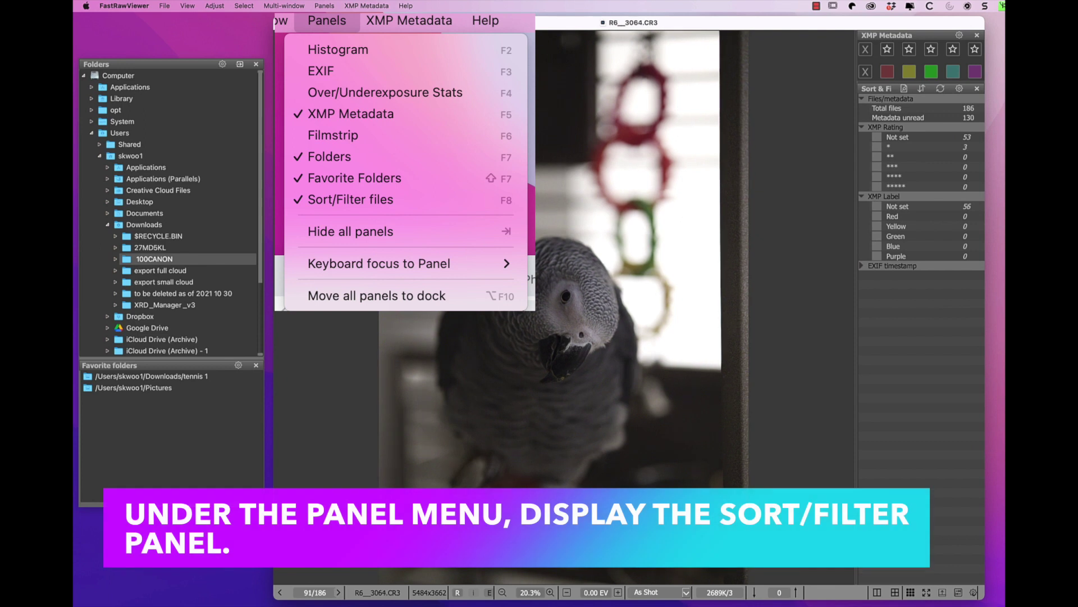
key(Right)
key(Right)
key(Right)
key(Right)
key(Right)
key(Right)
key(Right)
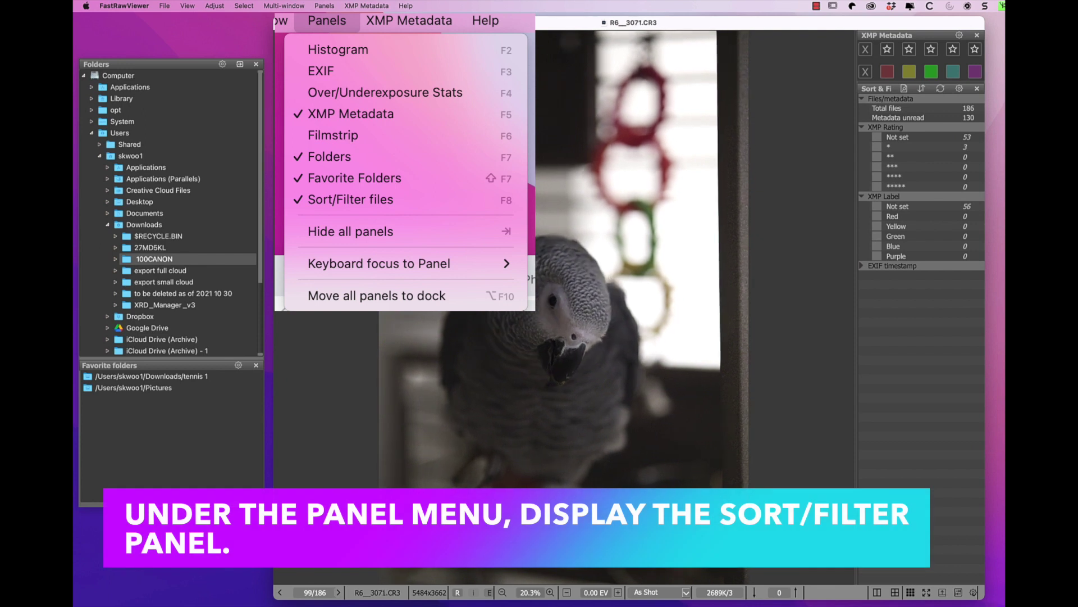
key(Right)
key(Right)
key(Right)
key(Right)
key(Right)
key(Right)
key(Right)
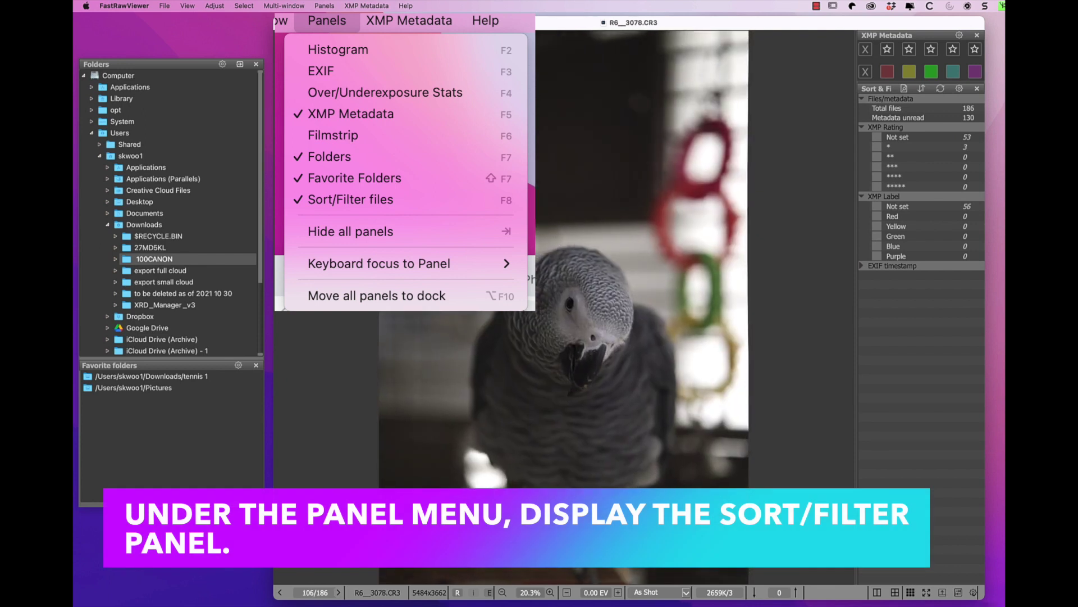
key(Right)
key(Right)
key(Right)
key(Right)
key(Right)
key(Right)
key(Right)
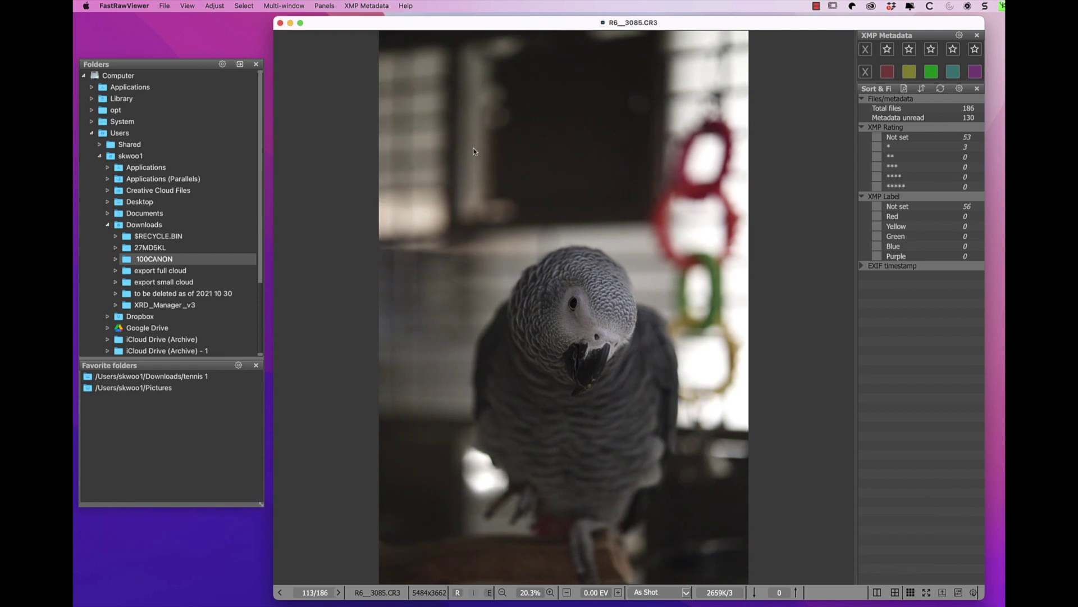
key(Right)
key(Right)
key(Right)
key(Right)
key(Right)
key(Right)
key(Right)
key(Right)
key(Right)
key(Right)
key(Right)
key(Right)
key(Right)
key(Right)
key(Right)
key(Right)
key(Right)
key(Right)
key(Right)
key(Right)
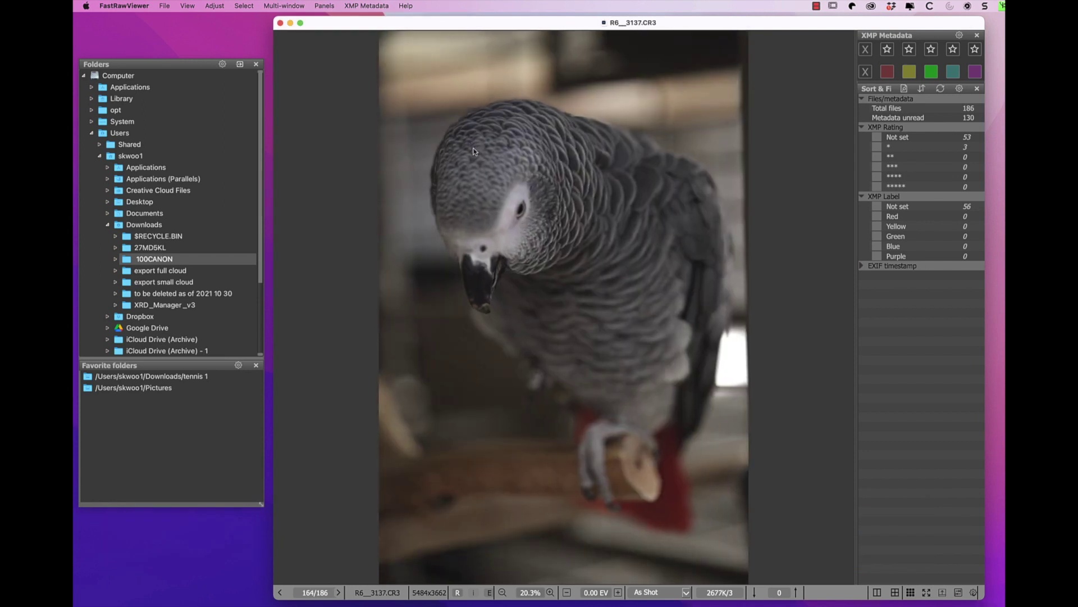
Compare the burst frames and rate R6__3132.CR3, image 159, one star.
key(Left)
key(Left)
key(Left)
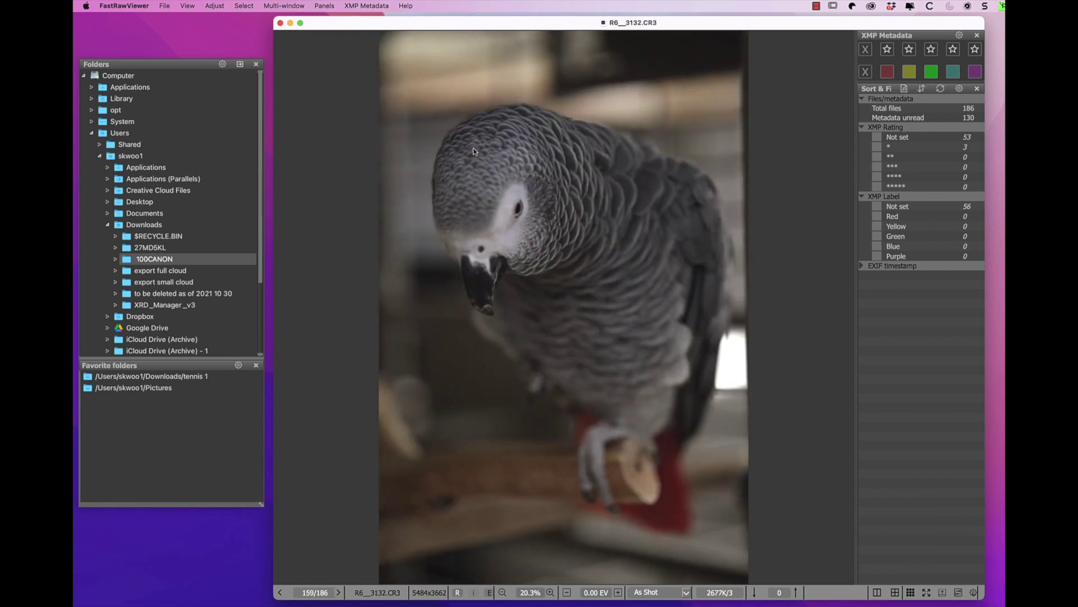
key(Left)
key(Left)
key(Left)
key(Left)
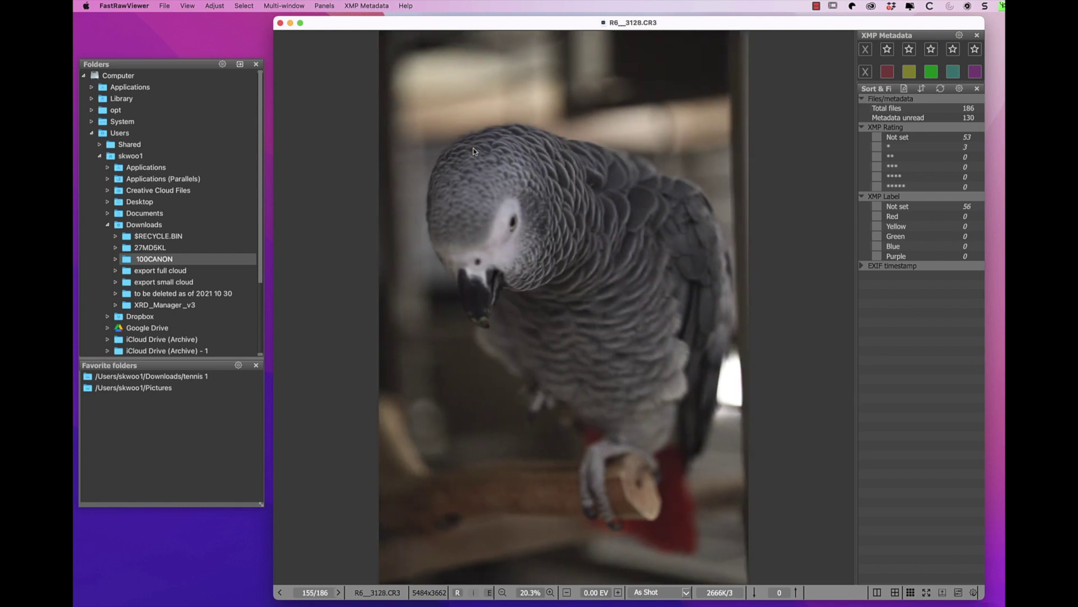
key(Right)
key(Right)
key(Right)
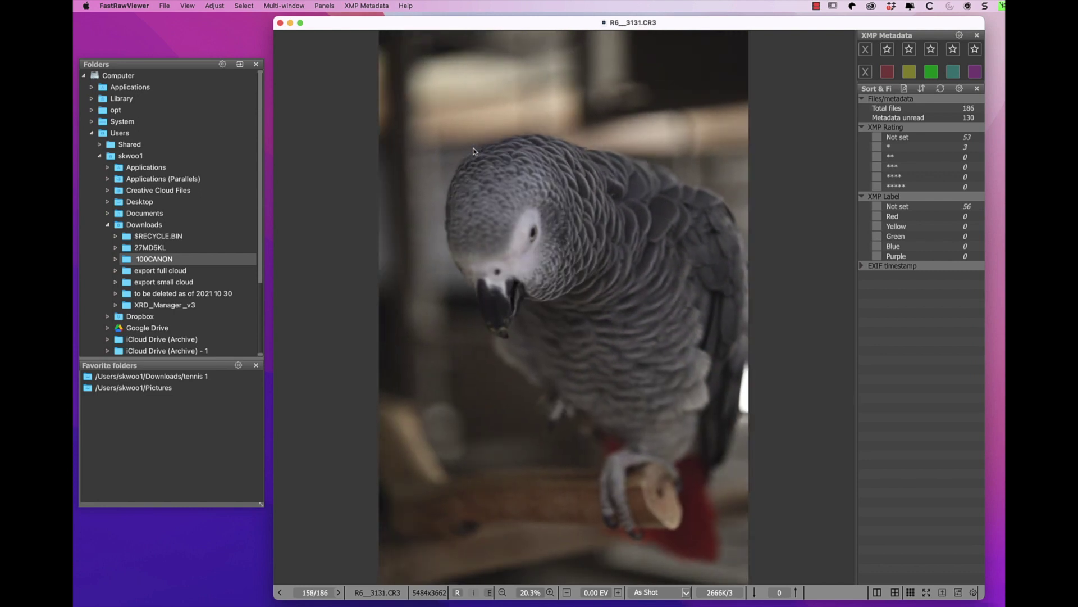
key(Right)
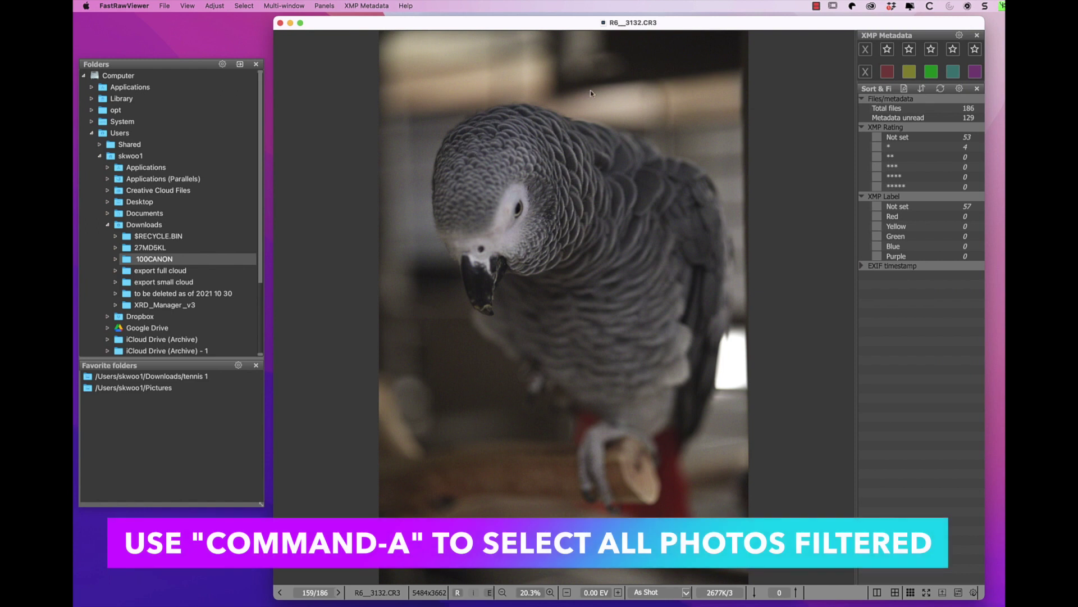
Filter to the one-star photos in grid view and select all four.
click(877, 147)
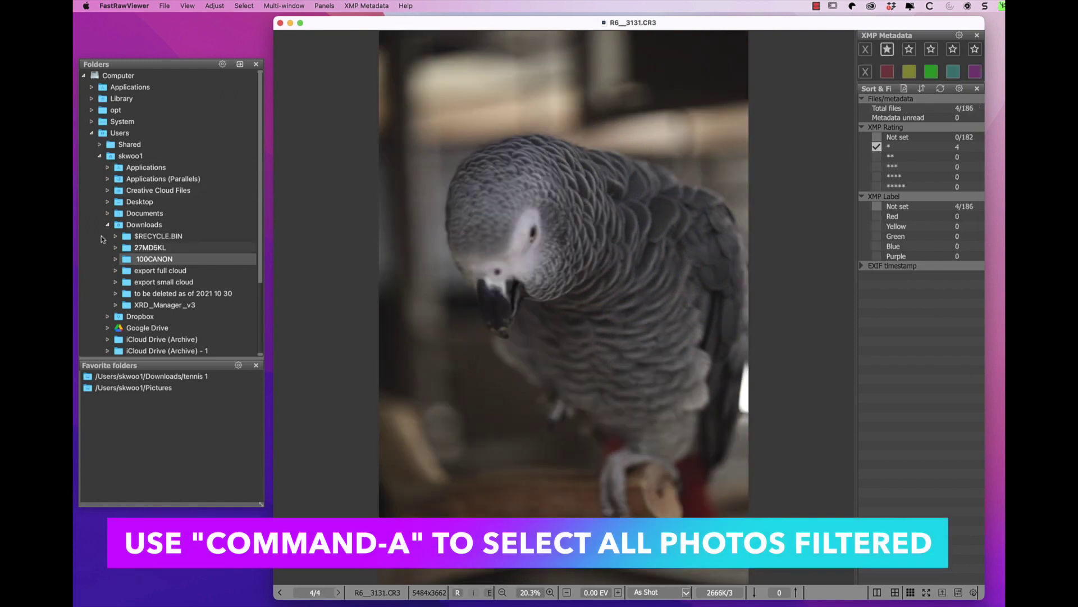
click(156, 260)
key(super+a)
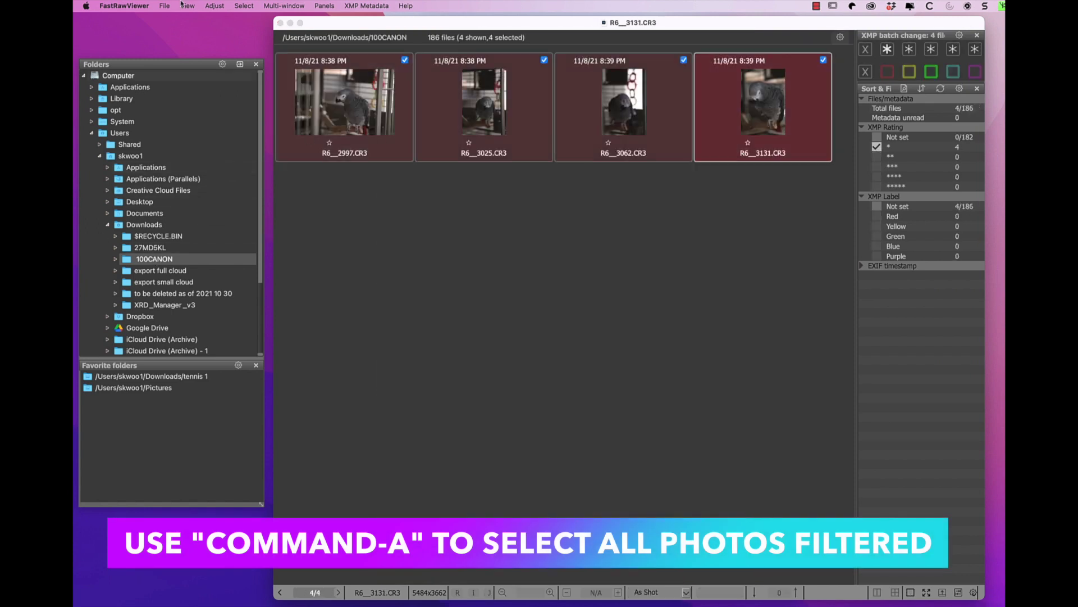
Move the four files into a new Downloads folder '2021 11 08 Selected Jiro photos'.
click(164, 6)
mouse_move(278, 158)
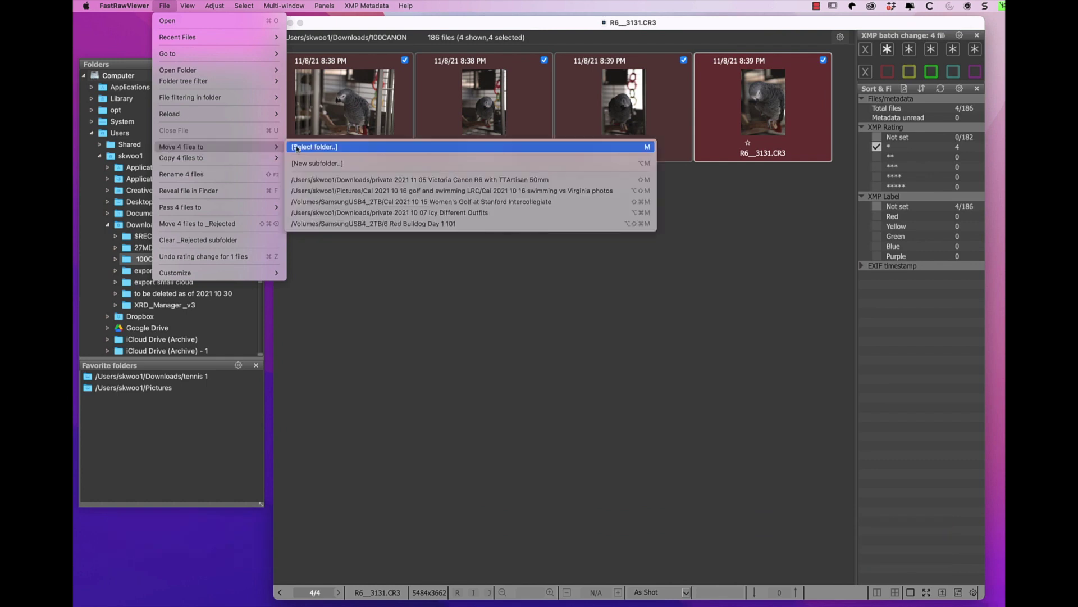
click(311, 151)
click(501, 299)
click(566, 399)
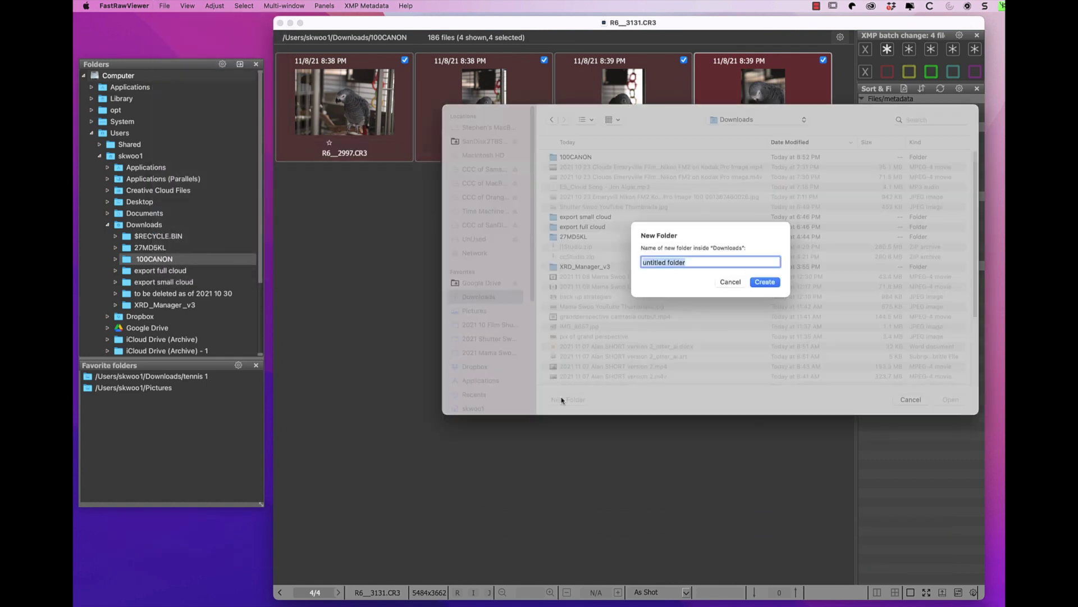
text(Selected)
key(super+a)
text(2021 11 08 Selected Jiro)
key(Return)
click(951, 399)
click(774, 327)
Move-import the Selected Jiro photos folder into Lightroom, organized by original folders.
key(super+Tab)
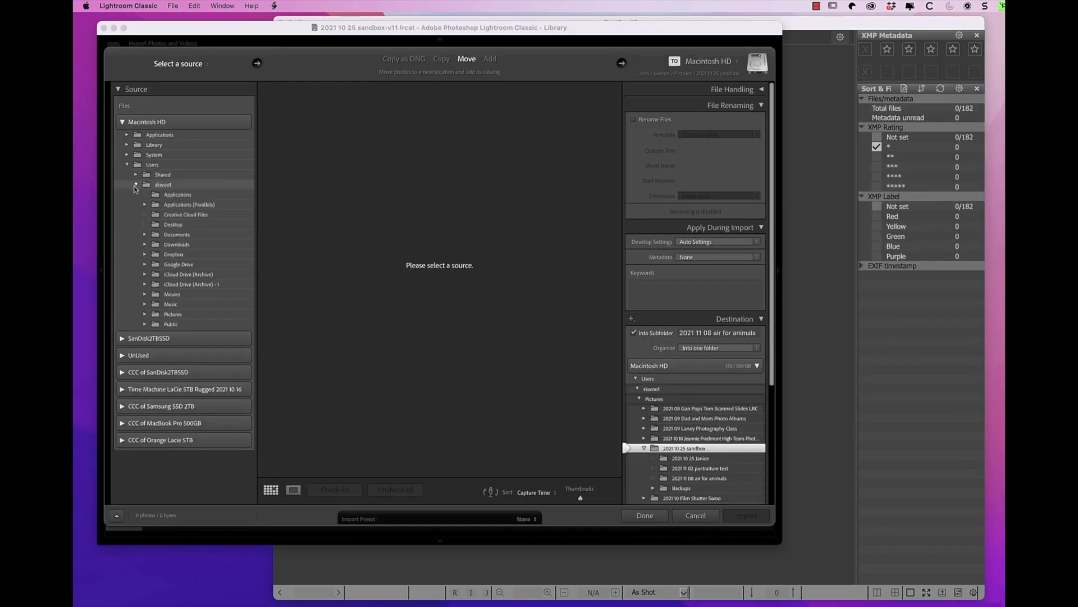
click(145, 244)
click(163, 274)
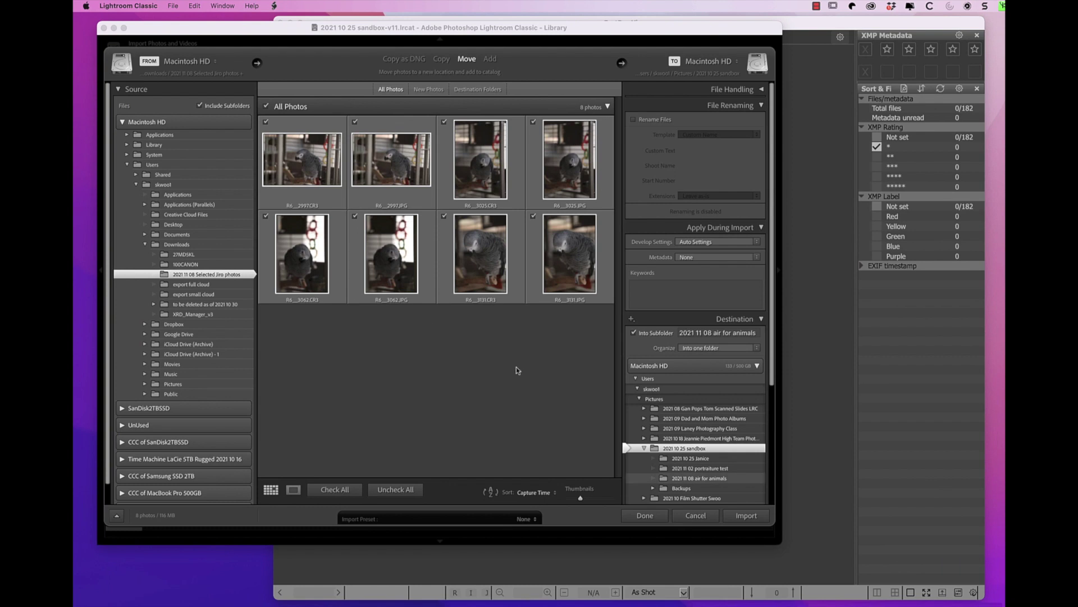
scroll(731, 498, down, 1)
click(709, 336)
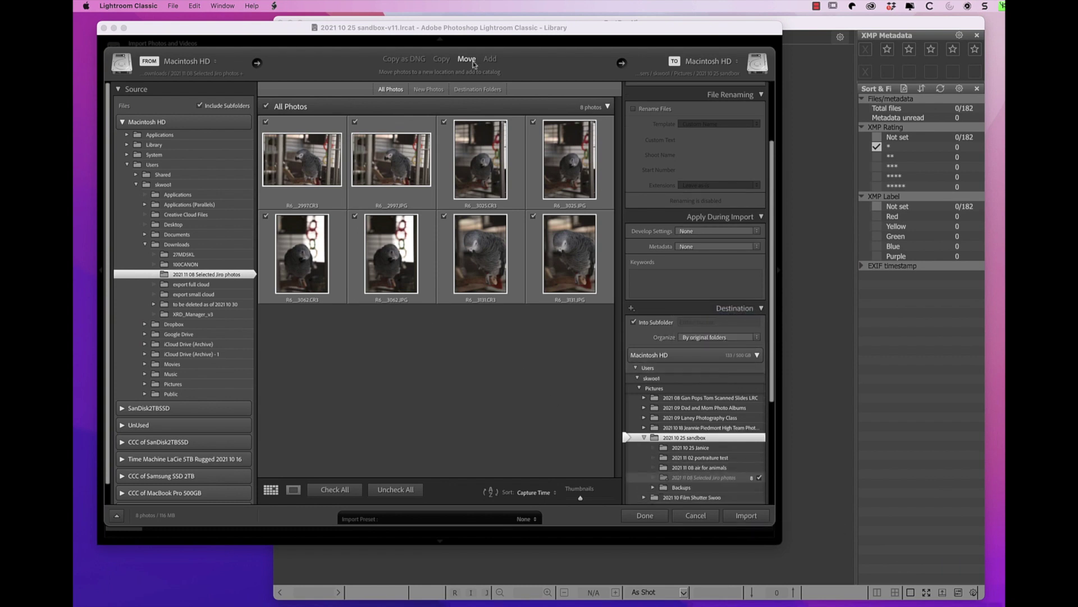
click(751, 518)
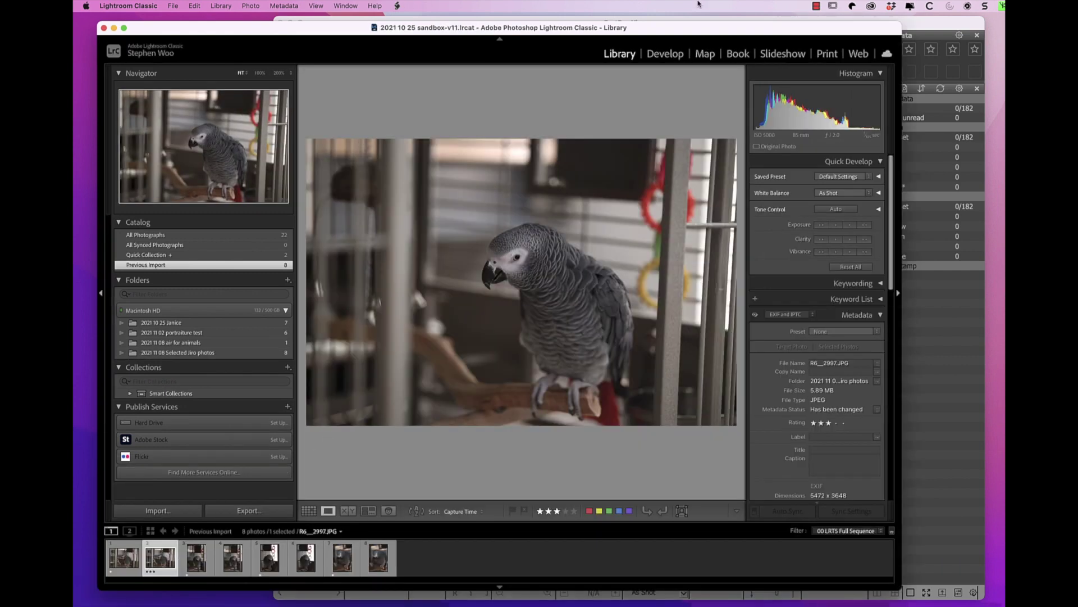
In Develop, straighten the parrot photo by about -1.37° and tighten the crop.
key(d)
click(789, 167)
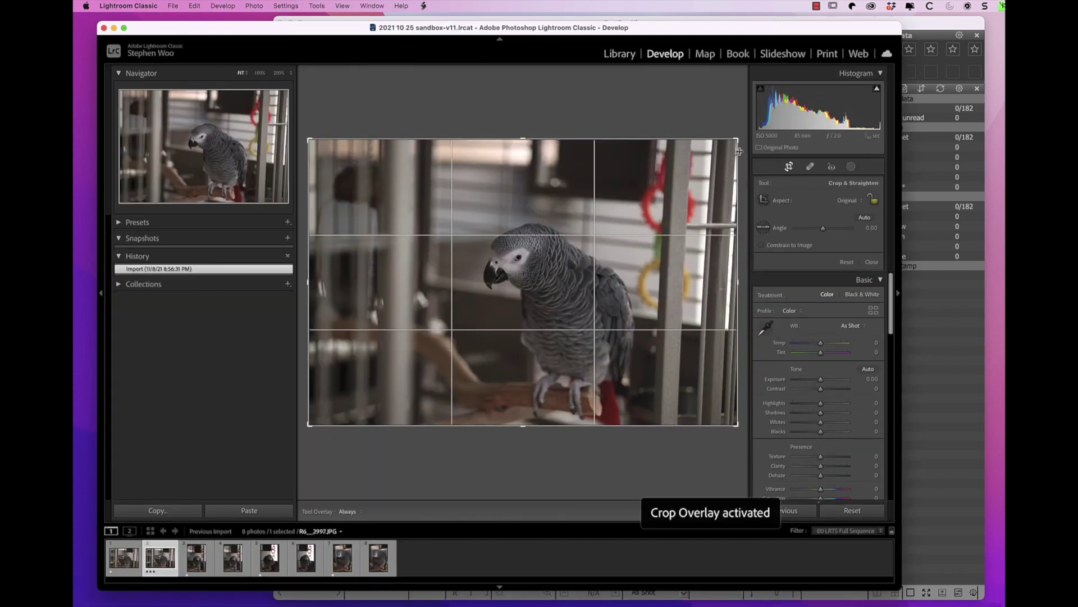
drag(707, 169, 705, 149)
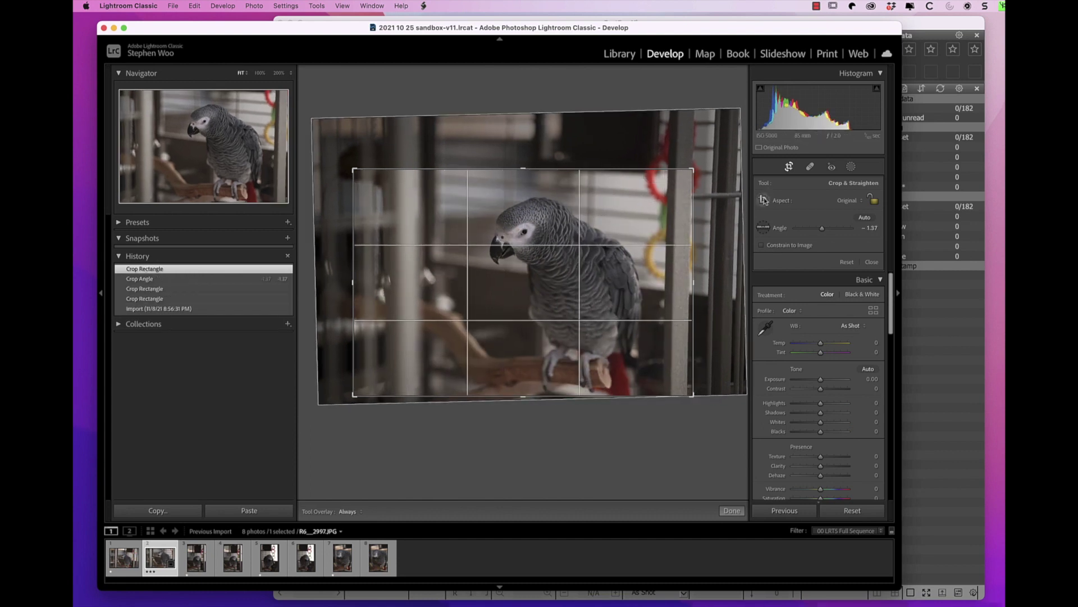
drag(354, 169, 366, 178)
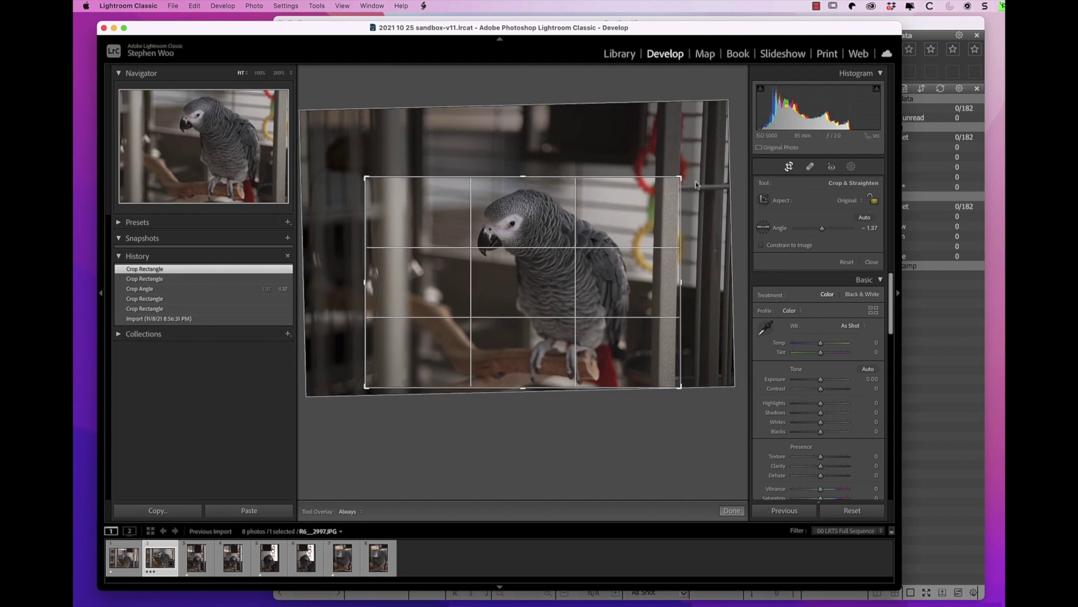
Crop to a 1x1 square centred on the parrot and apply Auto tone.
click(864, 200)
click(856, 229)
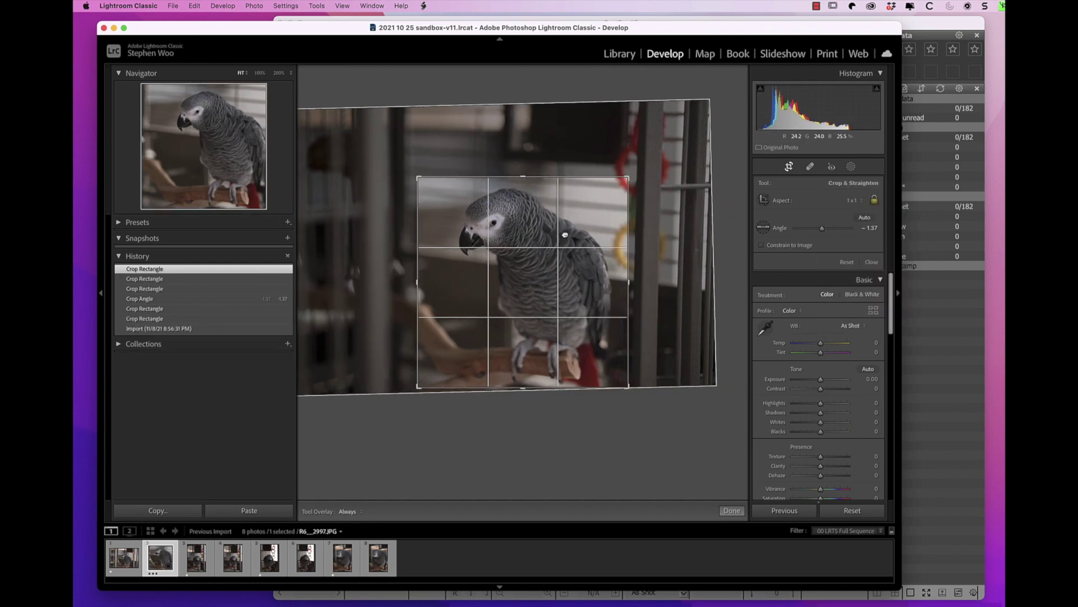
drag(418, 177, 360, 197)
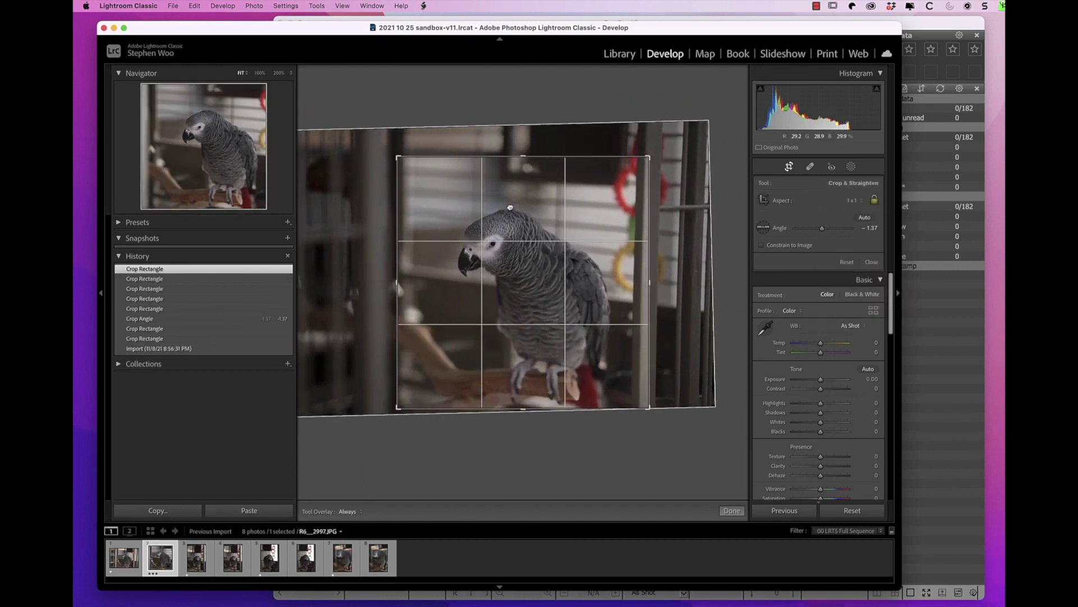
drag(503, 200, 414, 173)
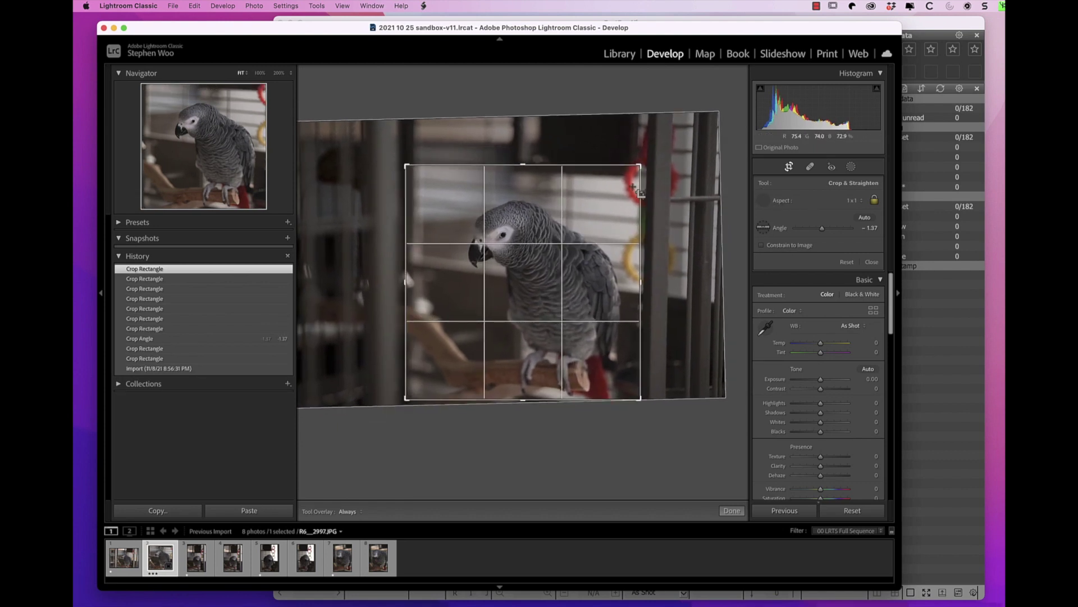
key(d)
click(869, 273)
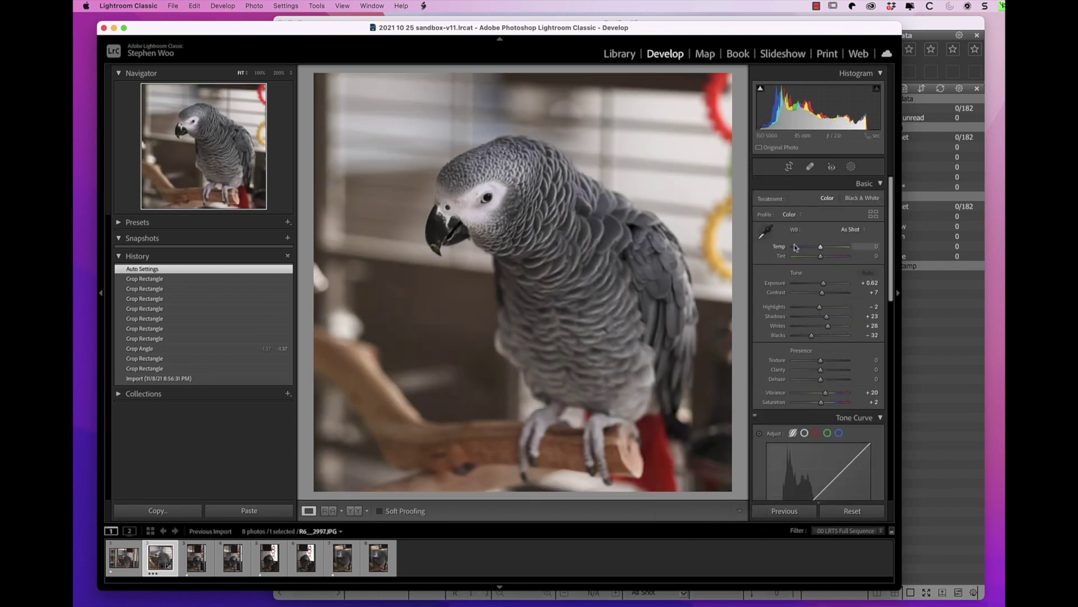
Set Whites +82 and Blacks -69, and bend the tone curve into an S shape.
drag(828, 330, 802, 336)
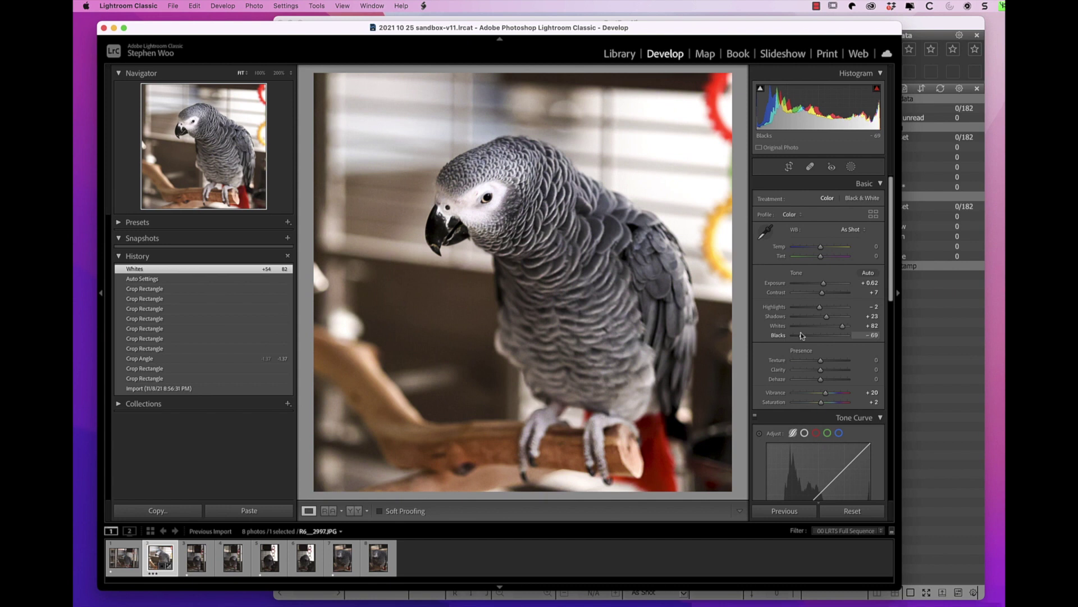
scroll(820, 370, down, 3)
drag(843, 394, 843, 384)
drag(790, 446, 790, 466)
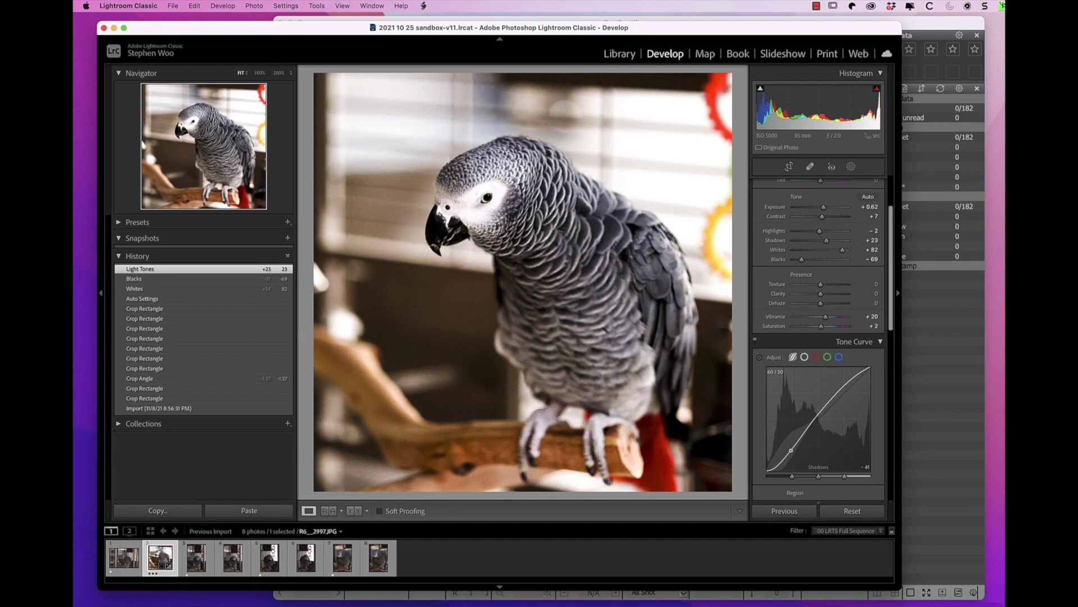
Compare curve on/off and before/after, easing the curve's lights back to 16.
click(755, 341)
click(755, 340)
click(755, 341)
click(755, 341)
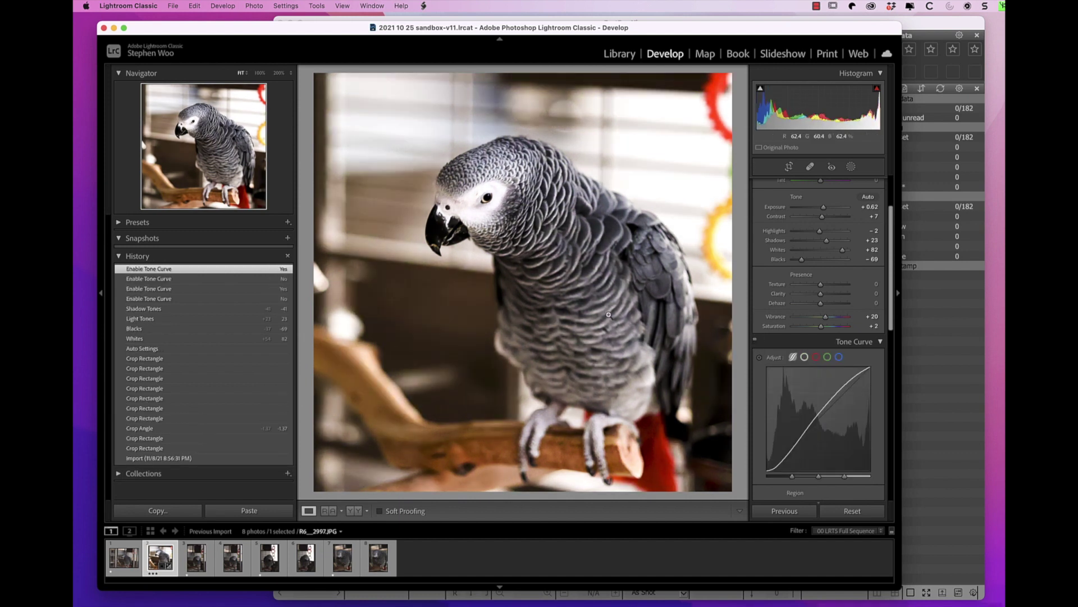
key(backslash)
key(backslash)
key(backslash)
key(backslash)
key(backslash)
key(backslash)
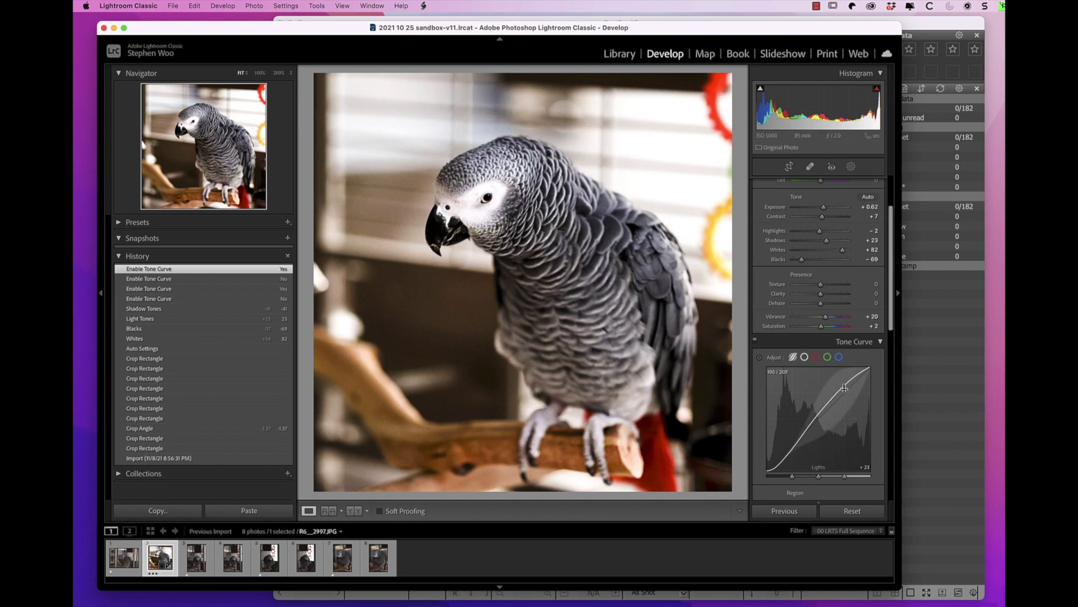
drag(840, 389, 841, 391)
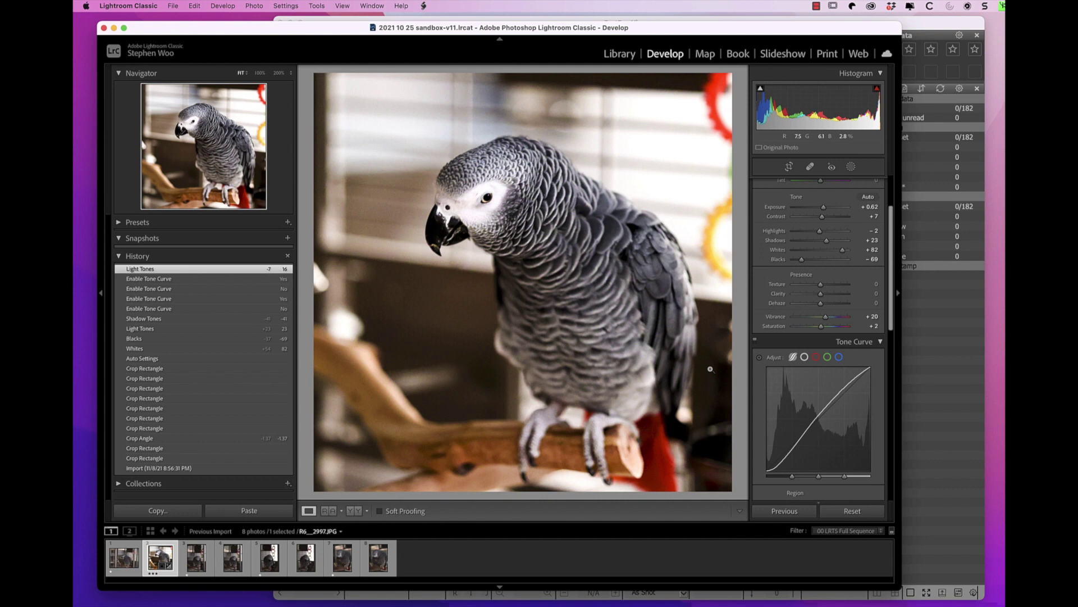
key(backslash)
key(backslash)
click(817, 7)
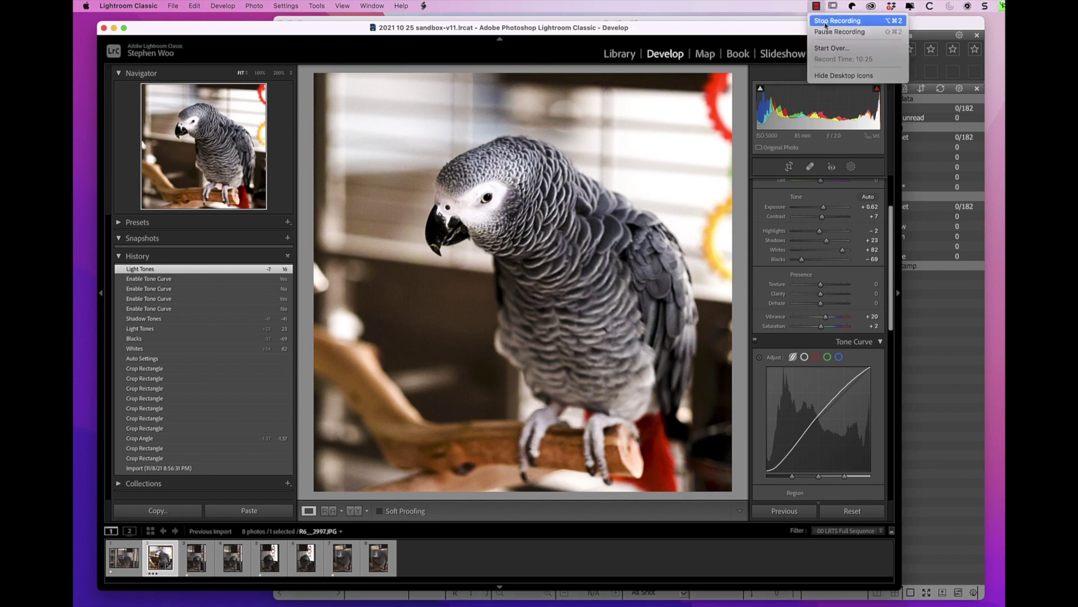